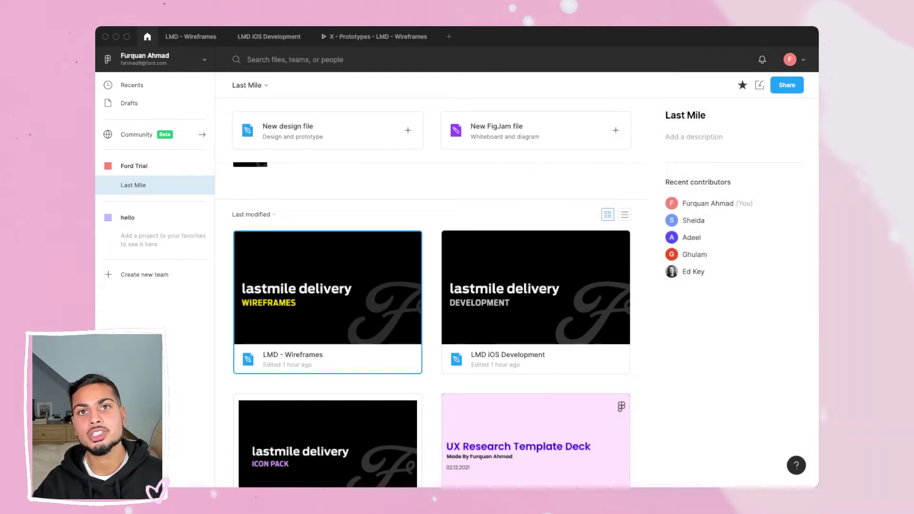
Step: Open the LMD - Wireframes file and examine the iPhone 8 draft frames on the 02 - Scan Parcels page
{"action": "left_click", "coordinate": [535, 295]}
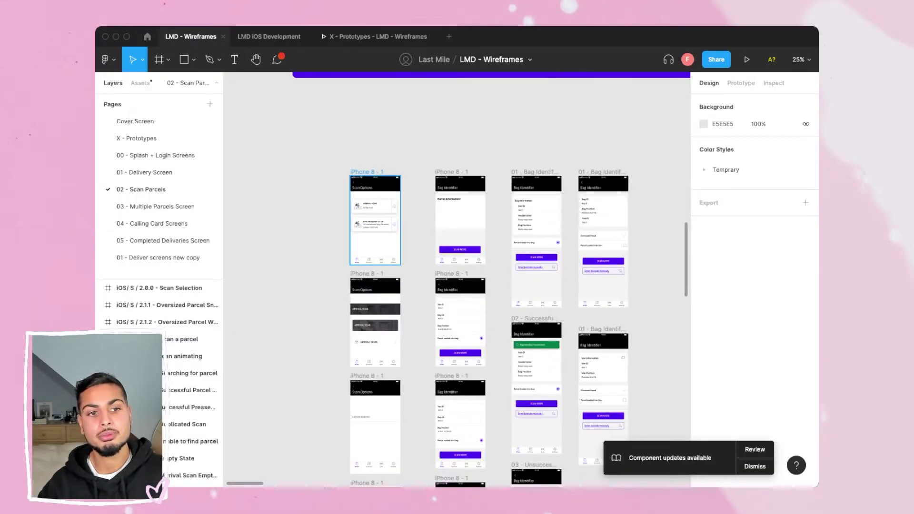
{"action": "scroll", "coordinate": [457, 280], "scroll_direction": "right", "scroll_amount": 1}
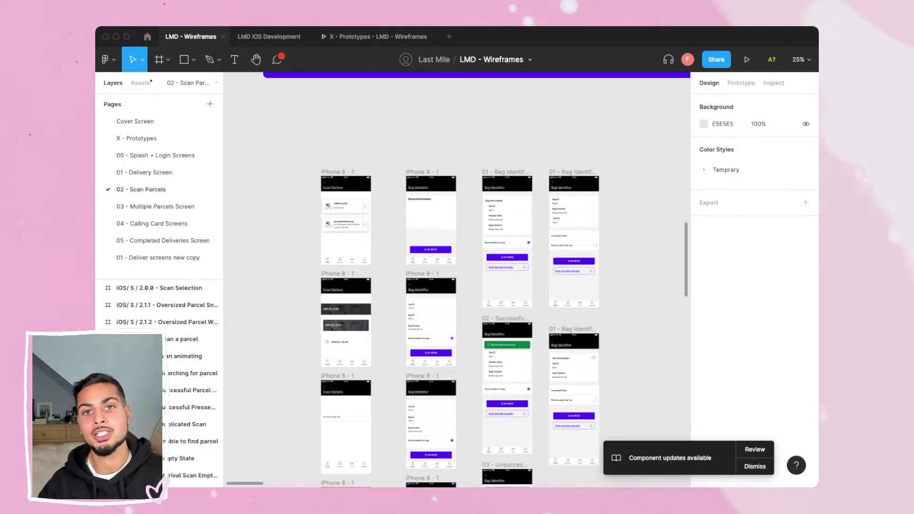
{"action": "scroll", "coordinate": [457, 279], "scroll_direction": "up", "scroll_amount": 3}
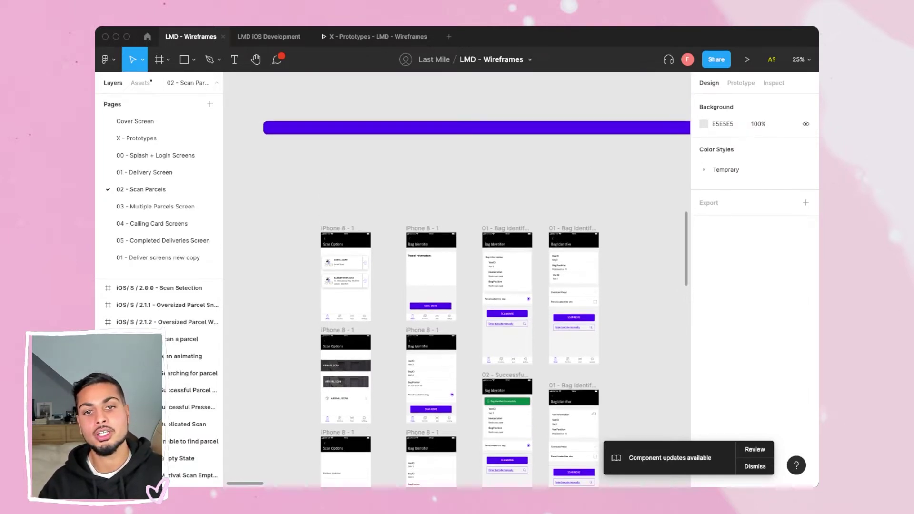
{"action": "scroll", "coordinate": [457, 280], "scroll_direction": "left", "scroll_amount": 2}
{"action": "scroll", "coordinate": [457, 279], "scroll_direction": "down", "scroll_amount": 2}
{"action": "scroll", "coordinate": [456, 280], "scroll_direction": "down", "scroll_amount": 3}
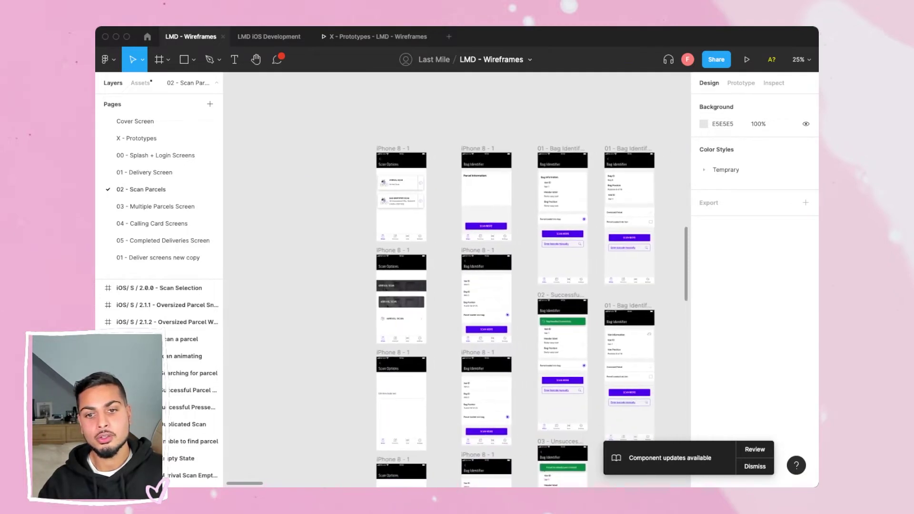
{"action": "scroll", "coordinate": [457, 281], "scroll_direction": "right", "scroll_amount": 4}
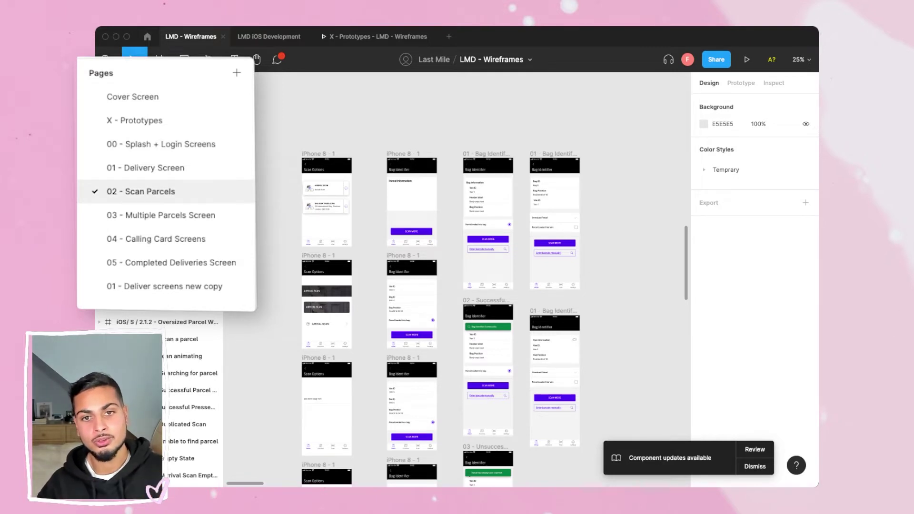
{"action": "scroll", "coordinate": [347, 181], "scroll_direction": "down", "scroll_amount": 5}
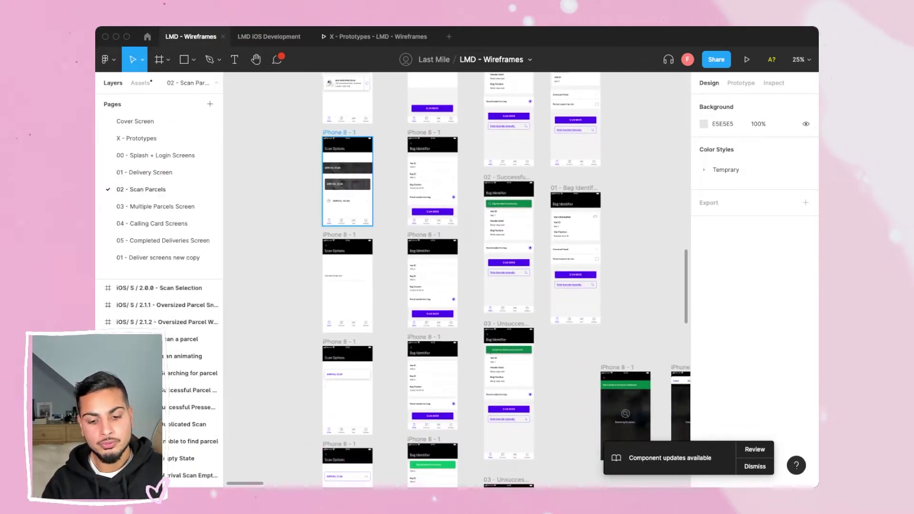
Step: Survey all the exploratory frames below the purple divider on the Scan Parcels page at a smaller scale
{"action": "key", "text": "super+minus"}
{"action": "scroll", "coordinate": [360, 184], "scroll_direction": "right", "scroll_amount": 8}
{"action": "scroll", "coordinate": [361, 184], "scroll_direction": "down", "scroll_amount": 4}
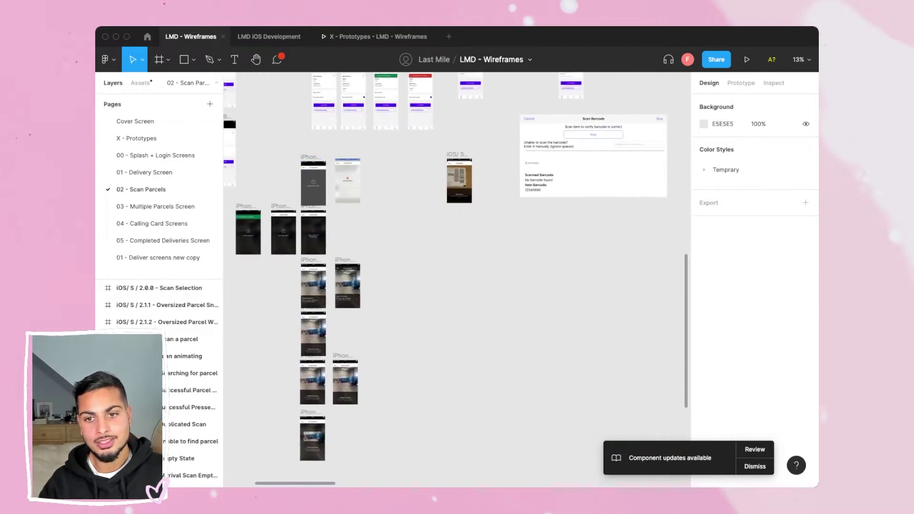
{"action": "scroll", "coordinate": [361, 185], "scroll_direction": "right", "scroll_amount": 7}
{"action": "scroll", "coordinate": [361, 185], "scroll_direction": "up", "scroll_amount": 4}
{"action": "scroll", "coordinate": [360, 184], "scroll_direction": "right", "scroll_amount": 13}
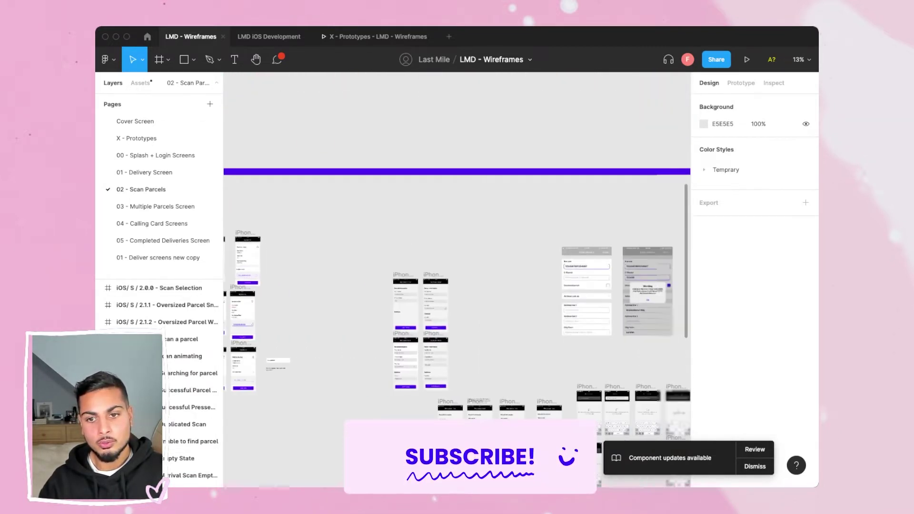
{"action": "scroll", "coordinate": [457, 281], "scroll_direction": "down", "scroll_amount": 10}
{"action": "scroll", "coordinate": [456, 280], "scroll_direction": "down", "scroll_amount": 5}
{"action": "scroll", "coordinate": [457, 280], "scroll_direction": "right", "scroll_amount": 8}
{"action": "scroll", "coordinate": [457, 281], "scroll_direction": "right", "scroll_amount": 6}
{"action": "scroll", "coordinate": [457, 281], "scroll_direction": "up", "scroll_amount": 3}
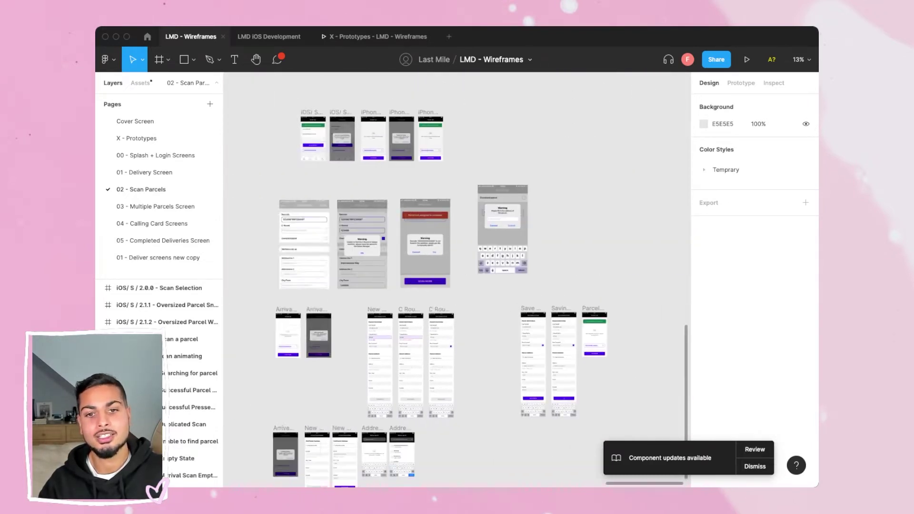
Step: Return to the first Scan Options and Bag Identifier draft frames and view them at 50% zoom
{"action": "scroll", "coordinate": [457, 280], "scroll_direction": "left", "scroll_amount": 20}
{"action": "scroll", "coordinate": [457, 280], "scroll_direction": "up", "scroll_amount": 5}
{"action": "scroll", "coordinate": [456, 281], "scroll_direction": "up", "scroll_amount": 8}
{"action": "scroll", "coordinate": [457, 280], "scroll_direction": "left", "scroll_amount": 5}
{"action": "scroll", "coordinate": [457, 281], "scroll_direction": "down", "scroll_amount": 4}
{"action": "scroll", "coordinate": [457, 281], "scroll_direction": "down", "scroll_amount": 1}
{"action": "scroll", "coordinate": [457, 280], "scroll_direction": "left", "scroll_amount": 8}
{"action": "scroll", "coordinate": [457, 281], "scroll_direction": "up", "scroll_amount": 5}
{"action": "key", "text": "super+plus"}
{"action": "key", "text": "super+plus"}
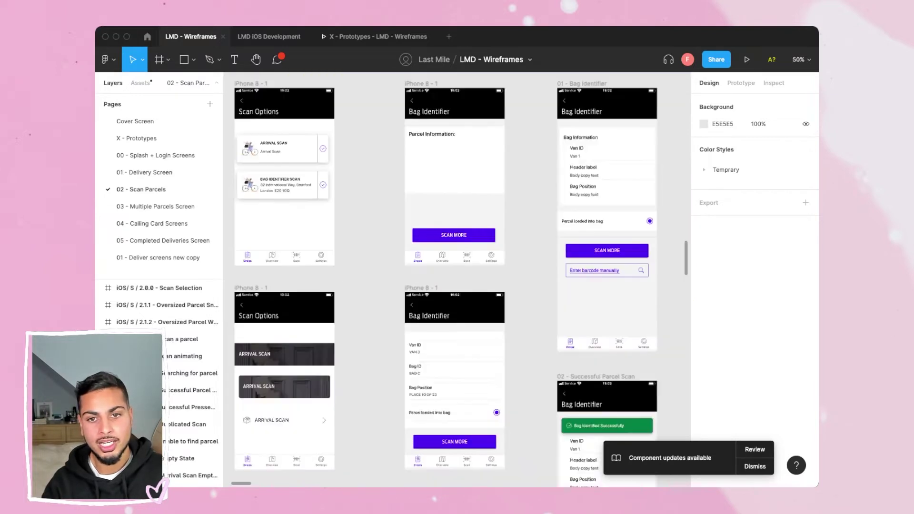
Step: Select the long purple divider bar above the draft frames
{"action": "scroll", "coordinate": [457, 280], "scroll_direction": "up", "scroll_amount": 16}
{"action": "scroll", "coordinate": [457, 281], "scroll_direction": "left", "scroll_amount": 4}
{"action": "scroll", "coordinate": [457, 280], "scroll_direction": "up", "scroll_amount": 3}
{"action": "scroll", "coordinate": [457, 281], "scroll_direction": "left", "scroll_amount": 7}
{"action": "left_click", "coordinate": [456, 243]}
{"action": "scroll", "coordinate": [457, 243], "scroll_direction": "right", "scroll_amount": 8}
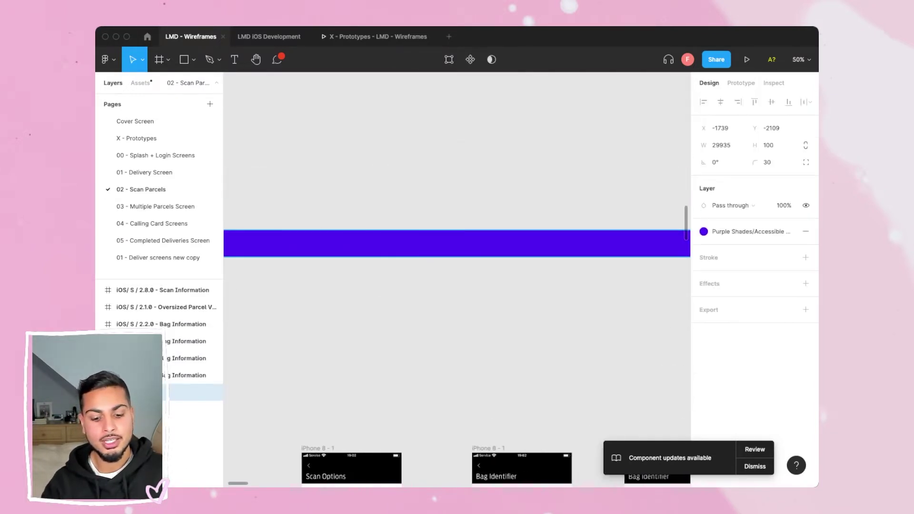
Step: Examine the numbered iOS screens above the purple divider, ending at the 2.0.0 - Scan Selection frame
{"action": "scroll", "coordinate": [443, 280], "scroll_direction": "down", "scroll_amount": 3}
{"action": "scroll", "coordinate": [457, 280], "scroll_direction": "right", "scroll_amount": 7}
{"action": "scroll", "coordinate": [456, 280], "scroll_direction": "up", "scroll_amount": 20}
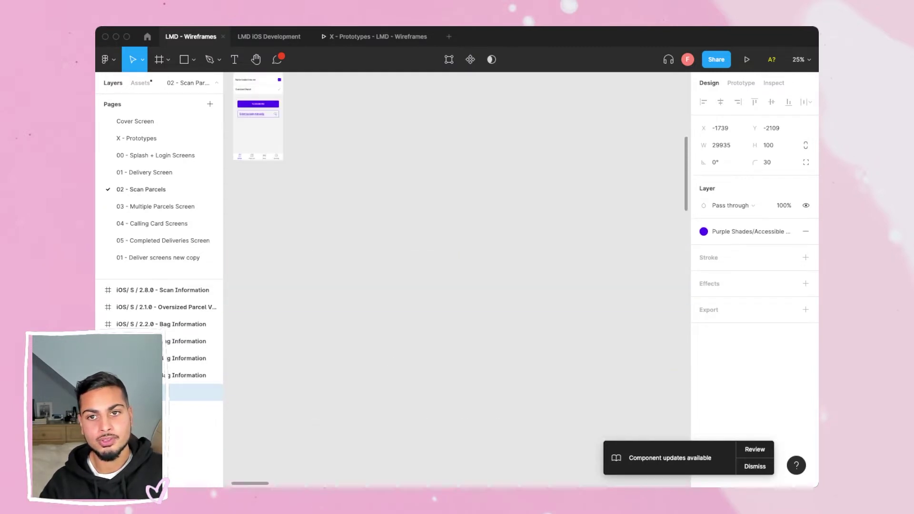
{"action": "scroll", "coordinate": [457, 280], "scroll_direction": "left", "scroll_amount": 17}
{"action": "scroll", "coordinate": [457, 280], "scroll_direction": "up", "scroll_amount": 10}
{"action": "scroll", "coordinate": [457, 281], "scroll_direction": "right", "scroll_amount": 7}
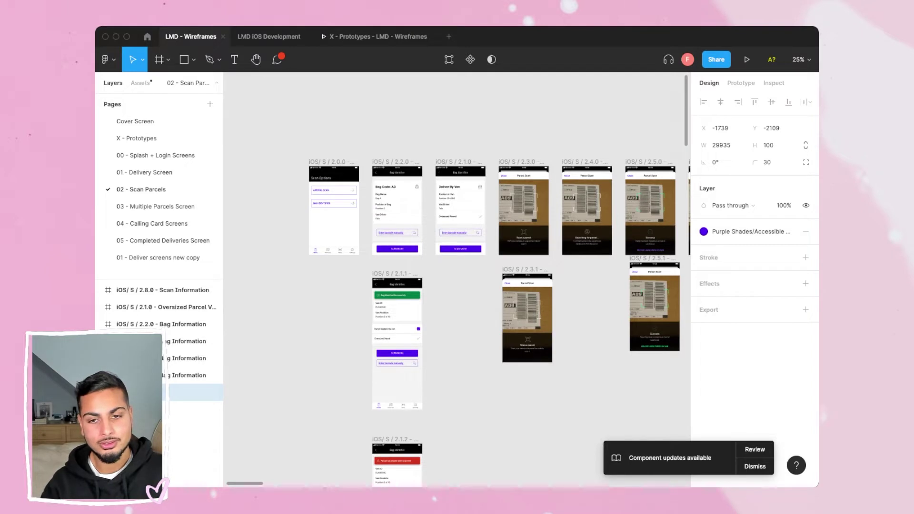
{"action": "key", "text": "super+plus"}
{"action": "scroll", "coordinate": [457, 267], "scroll_direction": "up", "scroll_amount": 1}
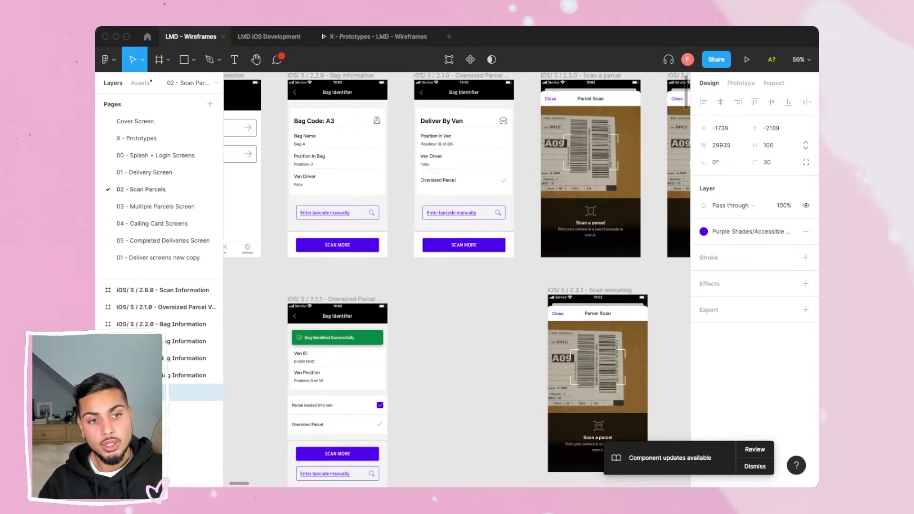
{"action": "scroll", "coordinate": [457, 280], "scroll_direction": "left", "scroll_amount": 1}
{"action": "scroll", "coordinate": [455, 280], "scroll_direction": "left", "scroll_amount": 3}
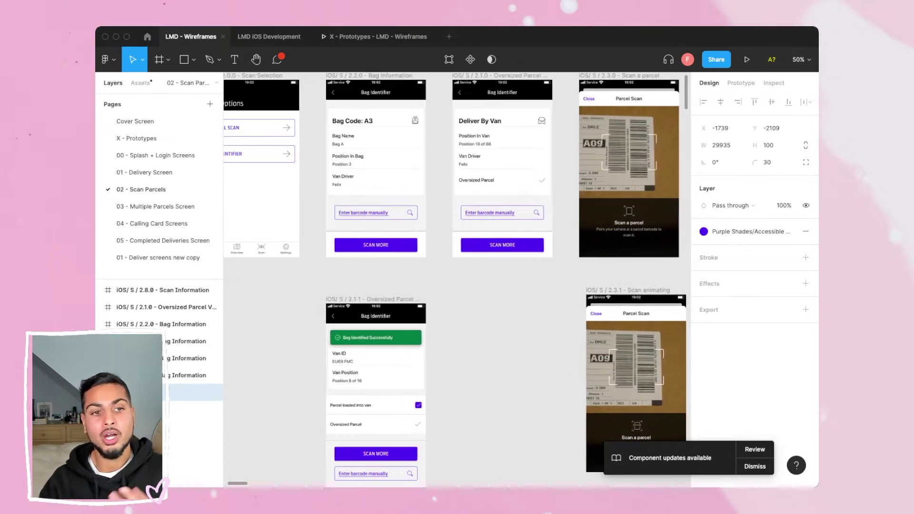
{"action": "scroll", "coordinate": [455, 280], "scroll_direction": "up", "scroll_amount": 5}
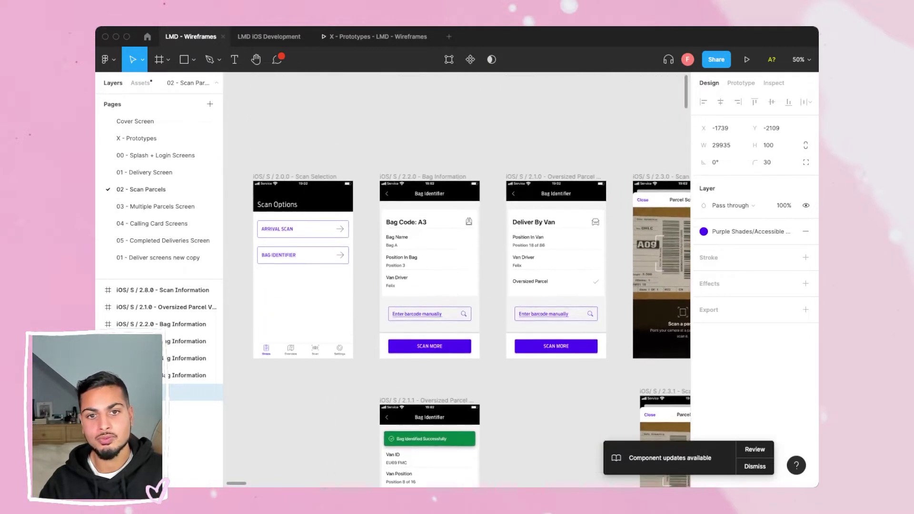
{"action": "scroll", "coordinate": [455, 280], "scroll_direction": "left", "scroll_amount": 2}
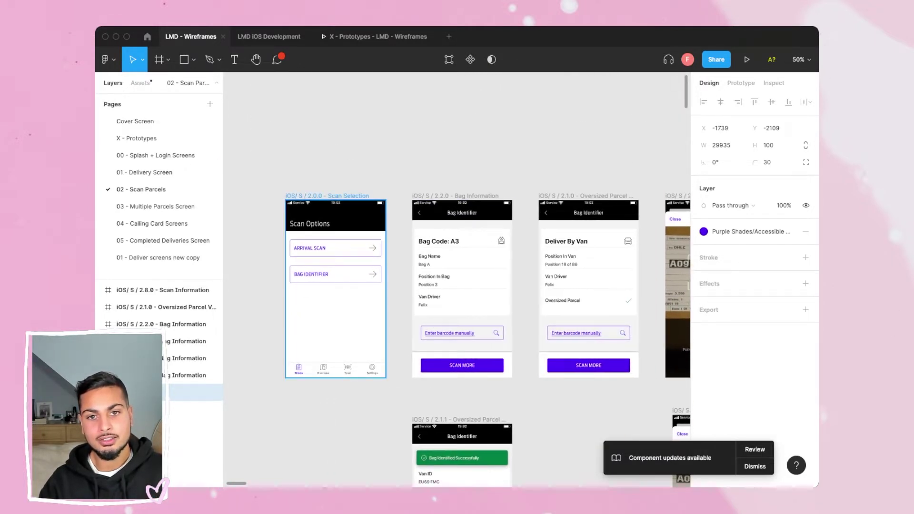
Step: Select the iOS/ S / 2.0.0 - Scan Selection frame and compare its naming with the neighbouring numbered frames
{"action": "left_click", "coordinate": [327, 196]}
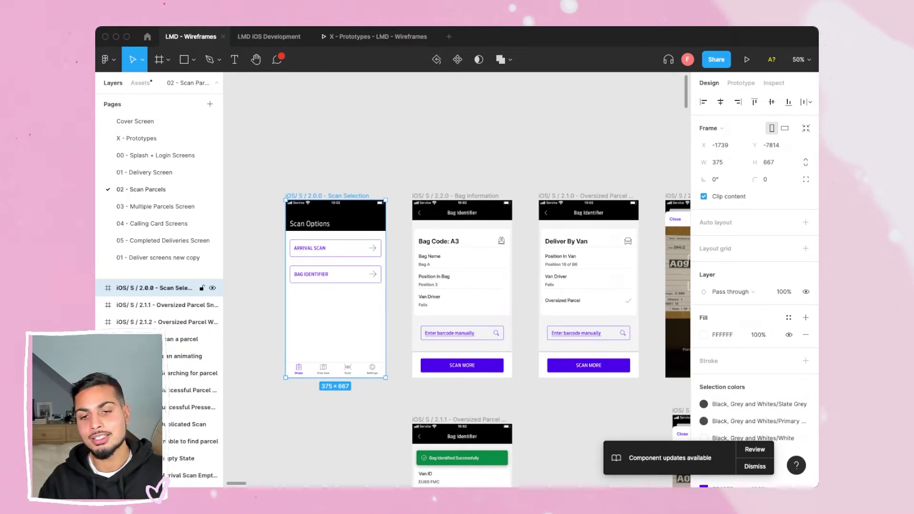
{"action": "scroll", "coordinate": [407, 285], "scroll_direction": "right", "scroll_amount": 3}
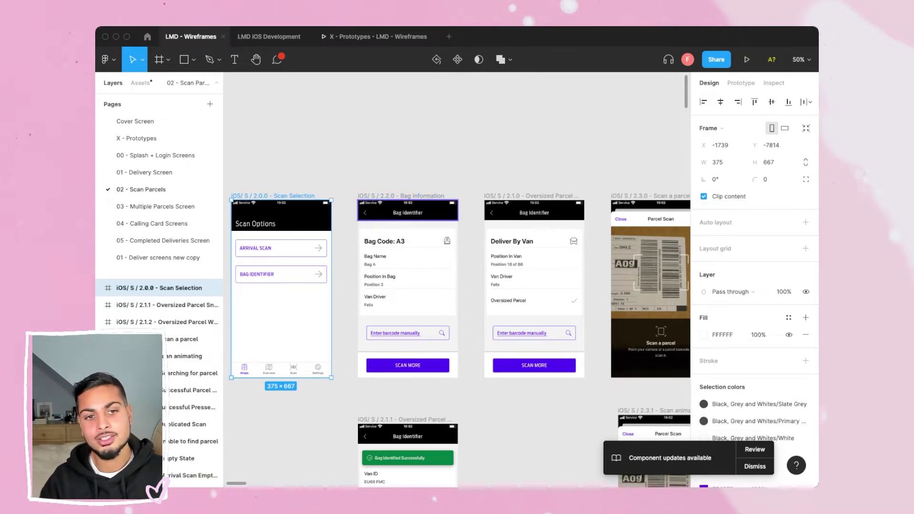
{"action": "scroll", "coordinate": [456, 286], "scroll_direction": "right", "scroll_amount": 5}
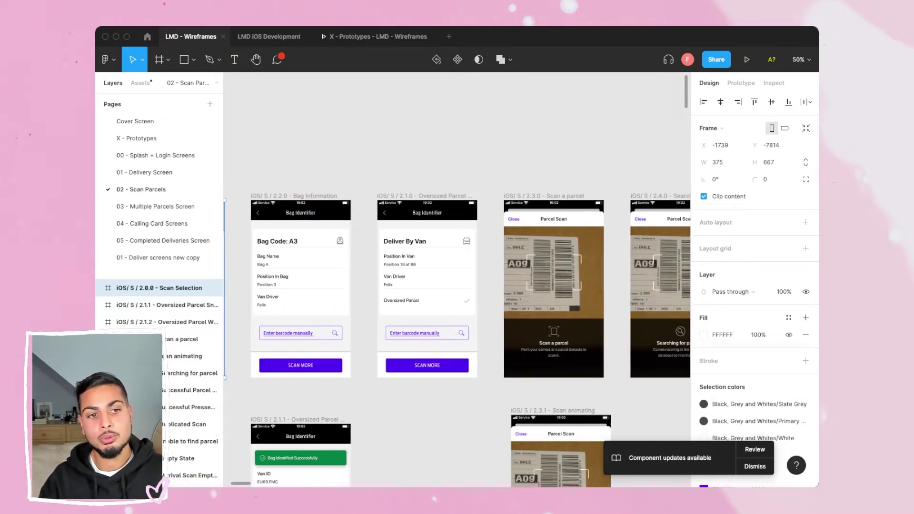
{"action": "scroll", "coordinate": [428, 212], "scroll_direction": "left", "scroll_amount": 4}
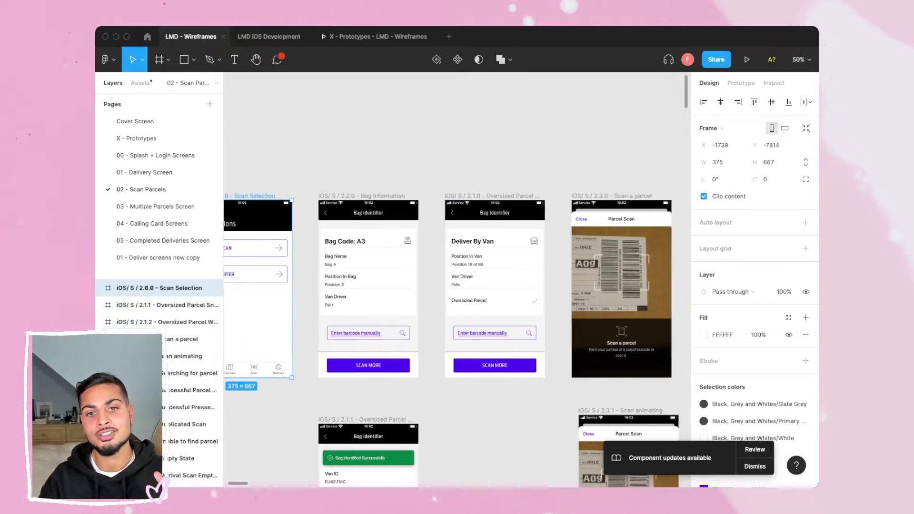
Step: Review the working area below the purple divider, covering the bag identifier and arrival scanner variations
{"action": "scroll", "coordinate": [405, 212], "scroll_direction": "down", "scroll_amount": 6}
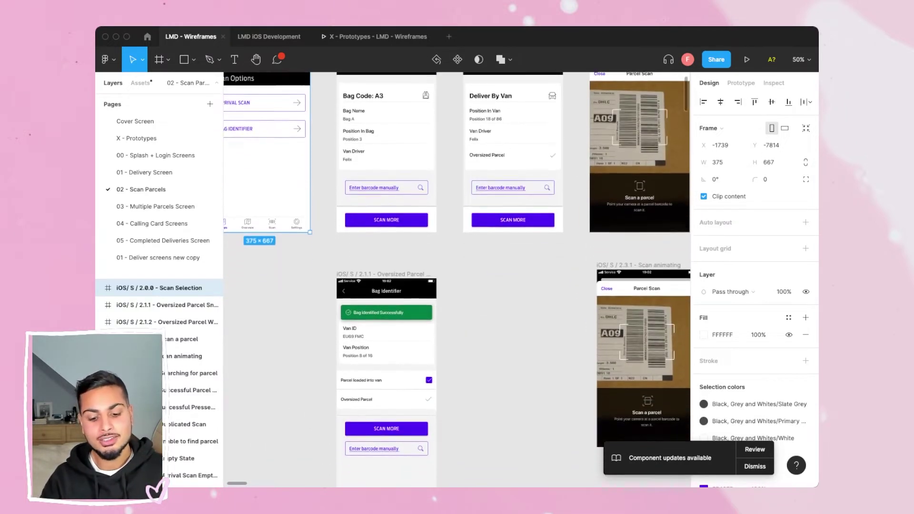
{"action": "key", "text": "super+minus"}
{"action": "scroll", "coordinate": [457, 280], "scroll_direction": "down", "scroll_amount": 15}
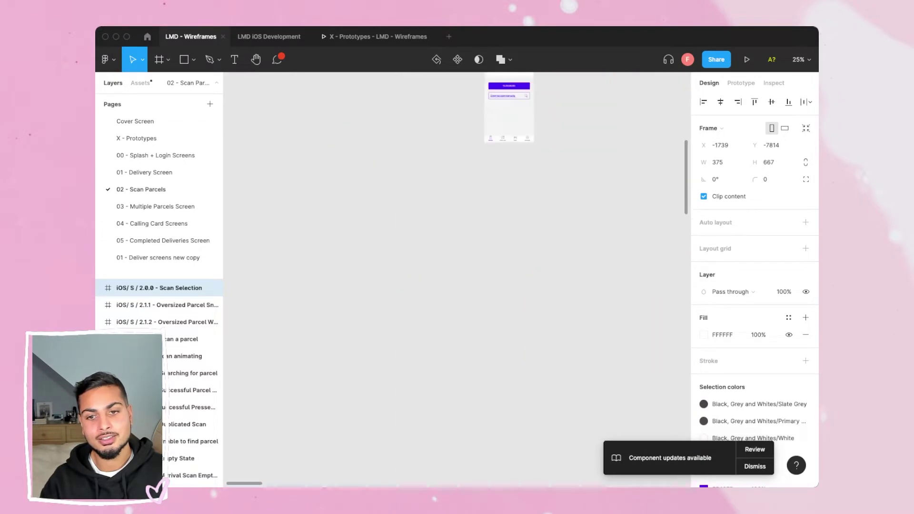
{"action": "scroll", "coordinate": [457, 280], "scroll_direction": "down", "scroll_amount": 15}
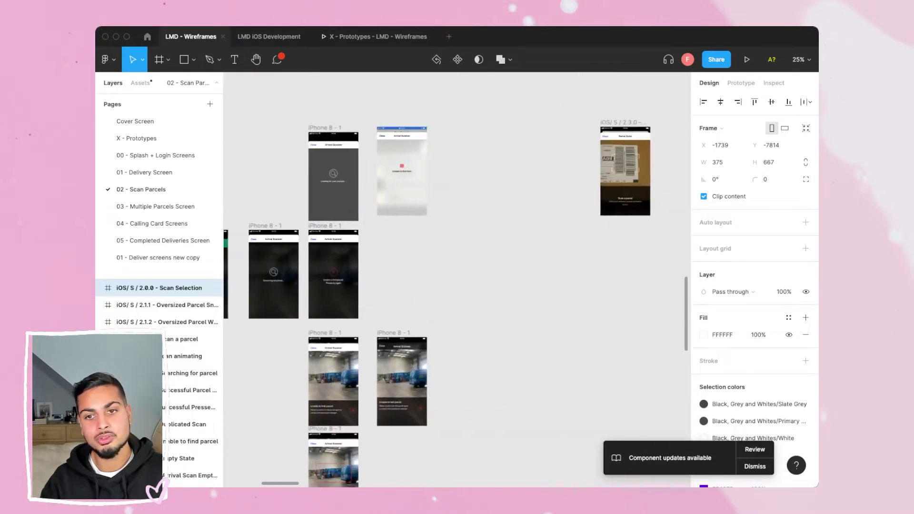
{"action": "scroll", "coordinate": [457, 279], "scroll_direction": "right", "scroll_amount": 20}
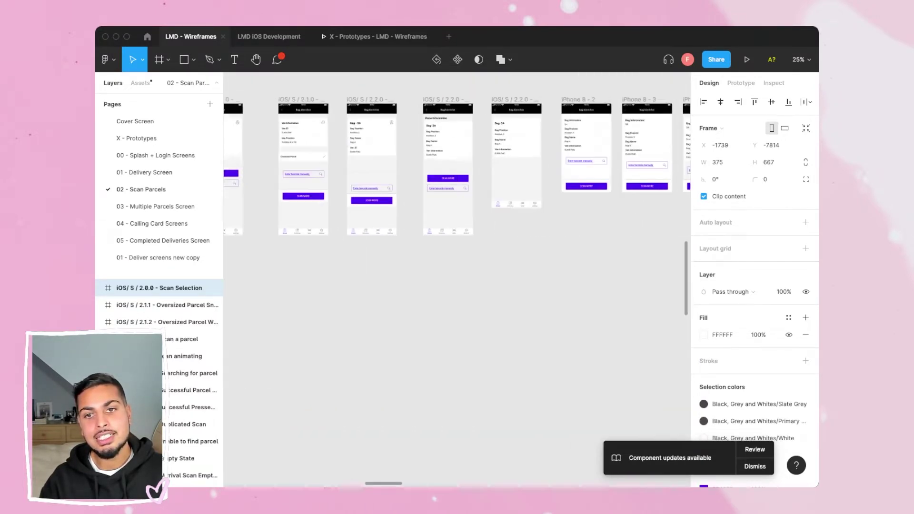
{"action": "scroll", "coordinate": [457, 280], "scroll_direction": "up", "scroll_amount": 5}
{"action": "scroll", "coordinate": [457, 280], "scroll_direction": "right", "scroll_amount": 5}
{"action": "scroll", "coordinate": [457, 280], "scroll_direction": "down", "scroll_amount": 4}
{"action": "scroll", "coordinate": [457, 280], "scroll_direction": "left", "scroll_amount": 12}
{"action": "scroll", "coordinate": [456, 280], "scroll_direction": "up", "scroll_amount": 5}
{"action": "scroll", "coordinate": [456, 280], "scroll_direction": "up", "scroll_amount": 5}
{"action": "scroll", "coordinate": [457, 280], "scroll_direction": "down", "scroll_amount": 10}
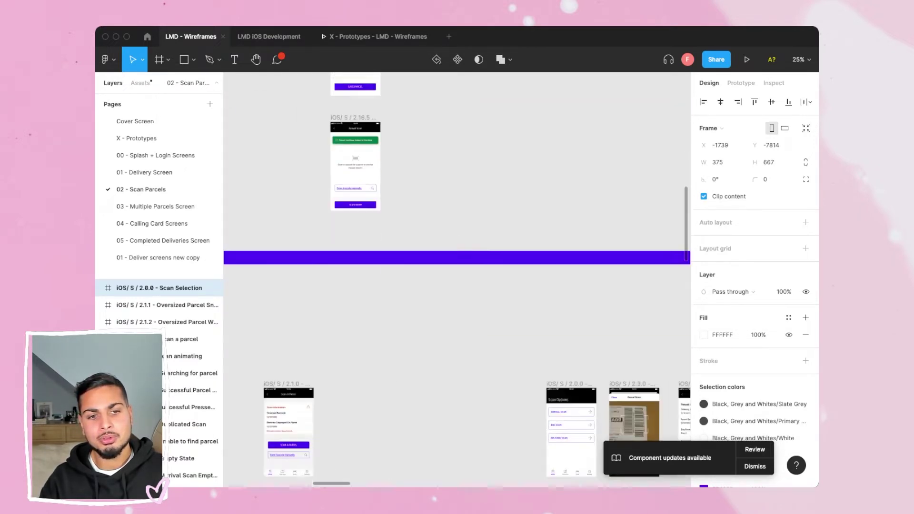
{"action": "scroll", "coordinate": [457, 280], "scroll_direction": "left", "scroll_amount": 8}
{"action": "scroll", "coordinate": [457, 280], "scroll_direction": "down", "scroll_amount": 4}
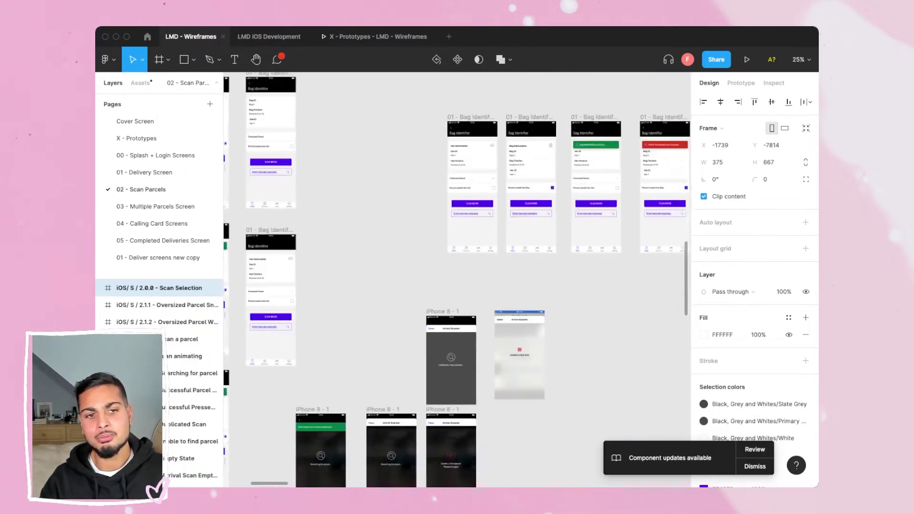
{"action": "scroll", "coordinate": [456, 280], "scroll_direction": "left", "scroll_amount": 7}
{"action": "scroll", "coordinate": [456, 280], "scroll_direction": "up", "scroll_amount": 4}
{"action": "scroll", "coordinate": [456, 280], "scroll_direction": "up", "scroll_amount": 14}
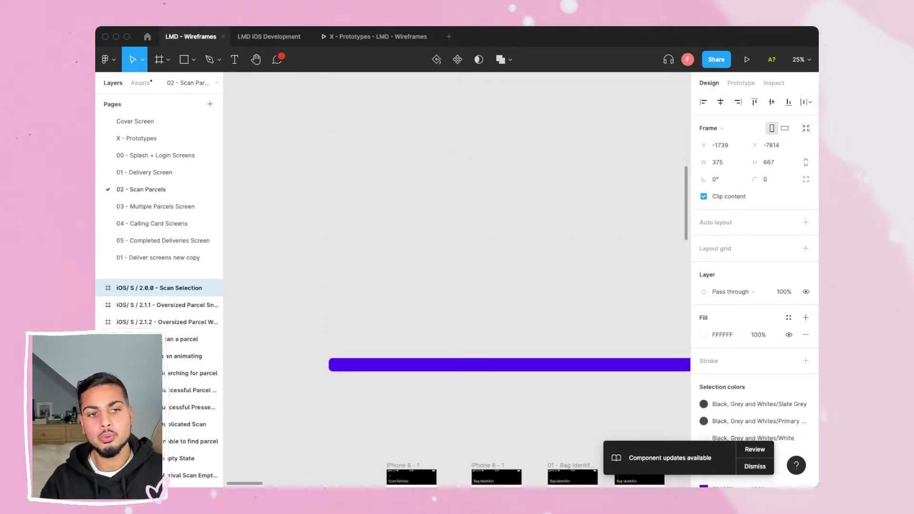
Step: Examine the top row of numbered parcel scan screens from 2.2.0 through 2.12.0
{"action": "scroll", "coordinate": [457, 280], "scroll_direction": "up", "scroll_amount": 3}
{"action": "scroll", "coordinate": [457, 279], "scroll_direction": "right", "scroll_amount": 10}
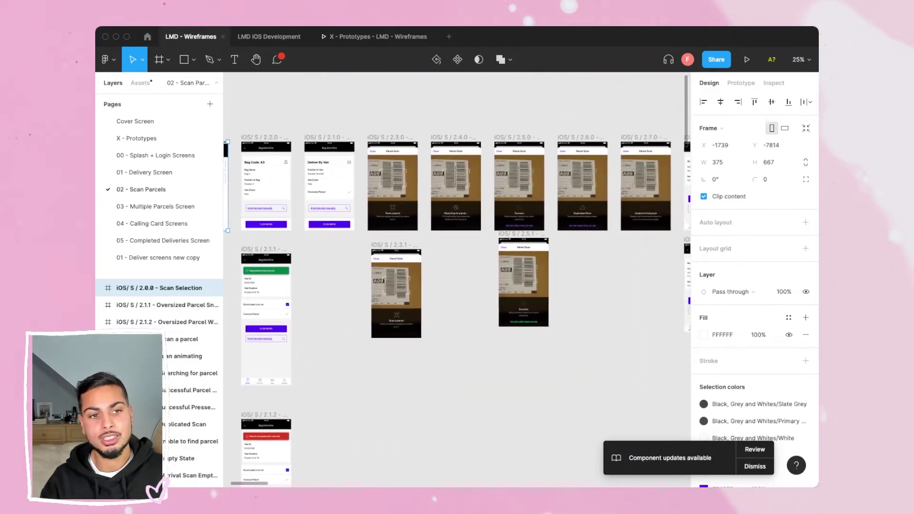
{"action": "scroll", "coordinate": [445, 190], "scroll_direction": "right", "scroll_amount": 4}
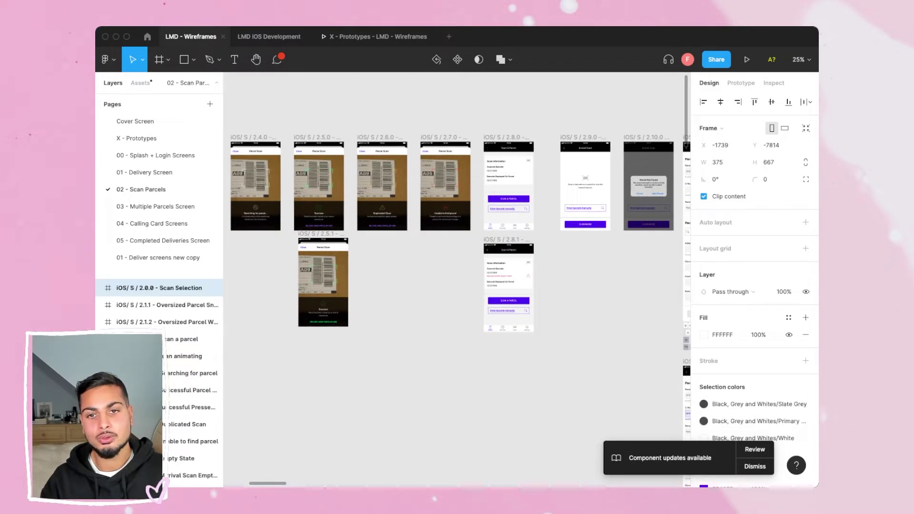
{"action": "scroll", "coordinate": [445, 190], "scroll_direction": "right", "scroll_amount": 7}
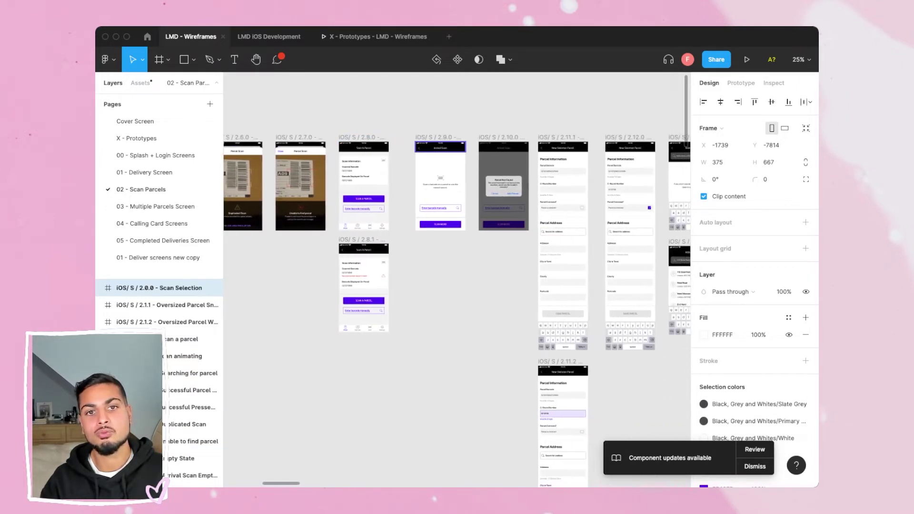
{"action": "scroll", "coordinate": [445, 190], "scroll_direction": "left", "scroll_amount": 8}
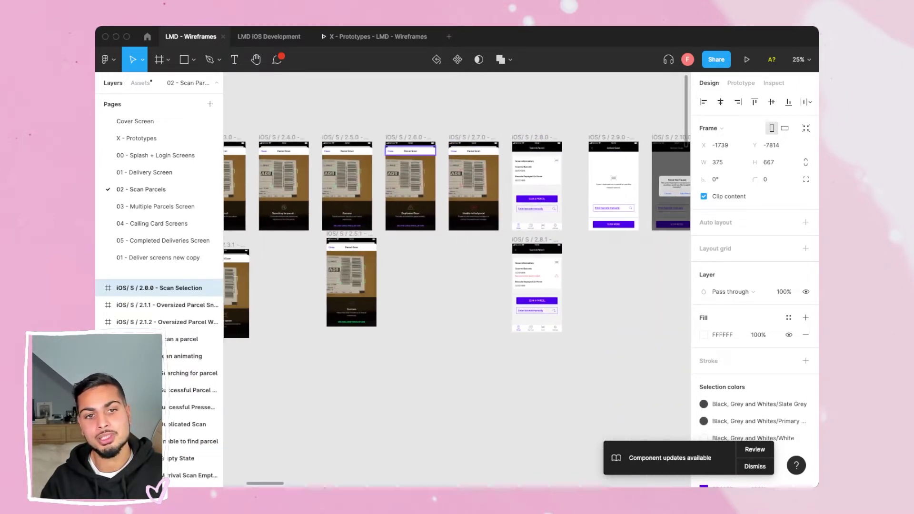
Step: Open the 00 - Splash + Login Screens page and compare its numbered screens with the drafts below the divider
{"action": "left_click", "coordinate": [156, 155]}
{"action": "scroll", "coordinate": [456, 281], "scroll_direction": "down", "scroll_amount": 10}
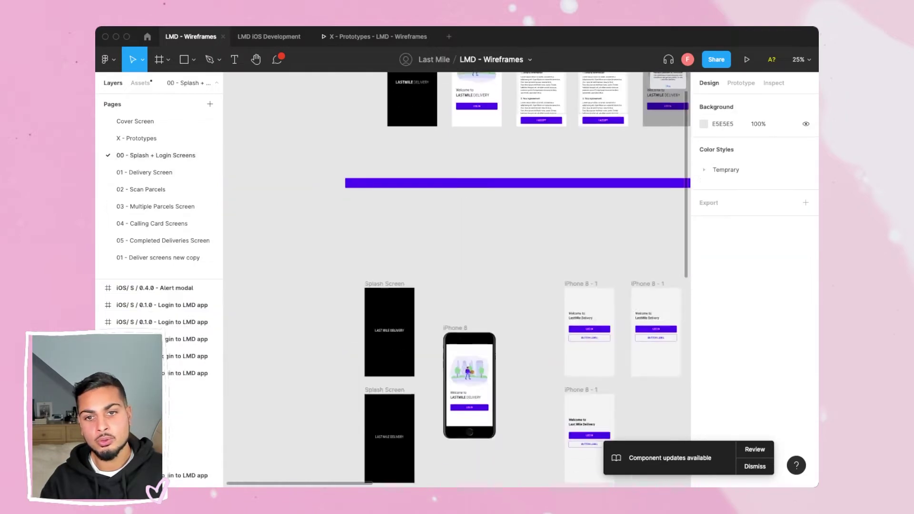
{"action": "scroll", "coordinate": [249, 281], "scroll_direction": "down", "scroll_amount": 8}
{"action": "scroll", "coordinate": [249, 282], "scroll_direction": "right", "scroll_amount": 7}
{"action": "scroll", "coordinate": [248, 281], "scroll_direction": "up", "scroll_amount": 11}
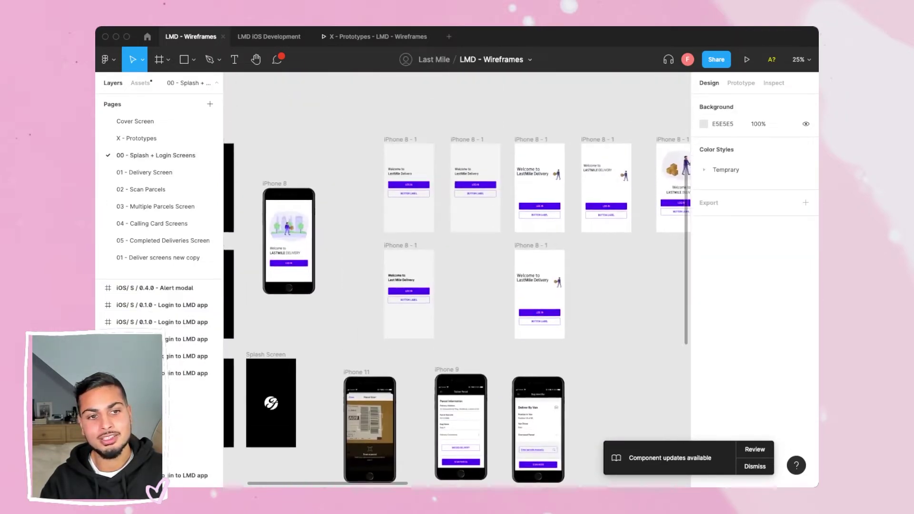
{"action": "scroll", "coordinate": [249, 281], "scroll_direction": "right", "scroll_amount": 16}
{"action": "scroll", "coordinate": [457, 281], "scroll_direction": "up", "scroll_amount": 10}
{"action": "scroll", "coordinate": [457, 281], "scroll_direction": "left", "scroll_amount": 10}
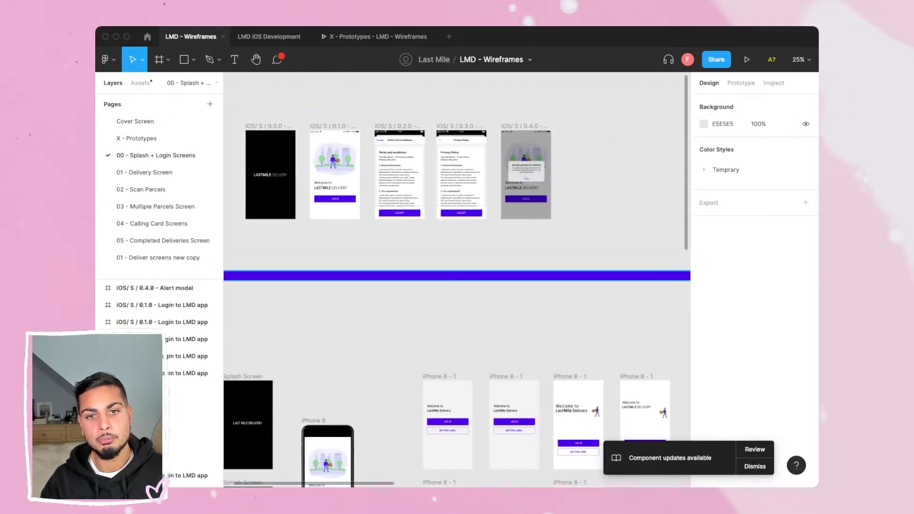
Step: Select the iOS/ S / 0.0.0 - Splash Screen frame above the purple divider
{"action": "scroll", "coordinate": [372, 276], "scroll_direction": "up", "scroll_amount": 3}
{"action": "left_click", "coordinate": [372, 280]}
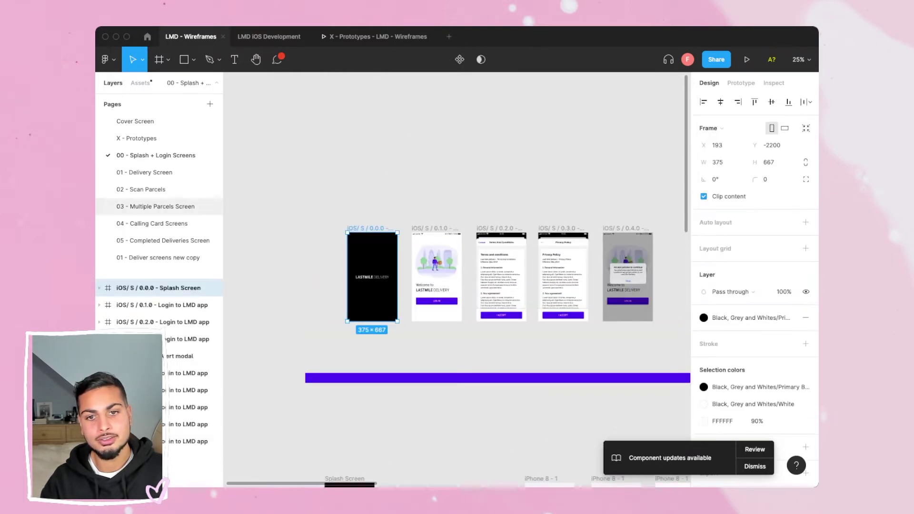
Step: Look through the 05 - Completed Deliveries Screen and 04 - Calling Card Screens pages and return to the 00 - Splash + Login Screens page
{"action": "left_click", "coordinate": [163, 241]}
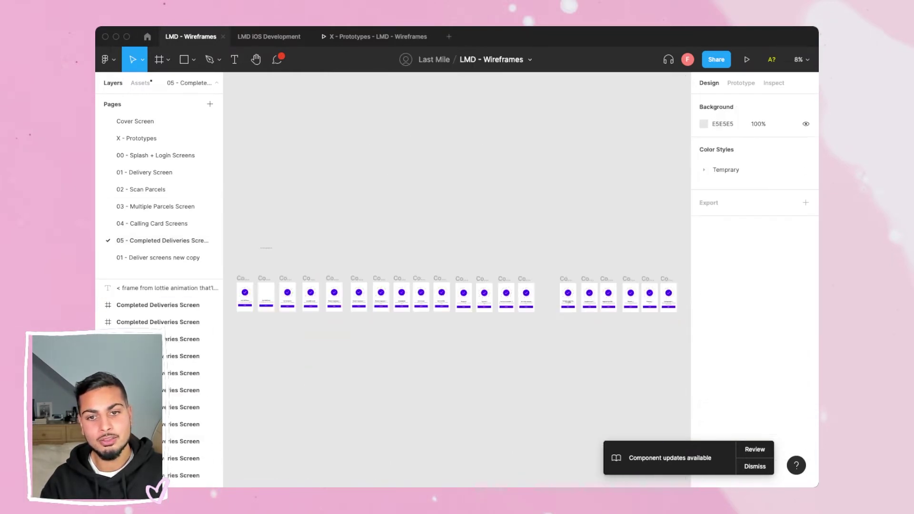
{"action": "left_click", "coordinate": [152, 224]}
{"action": "scroll", "coordinate": [342, 266], "scroll_direction": "up", "scroll_amount": 4}
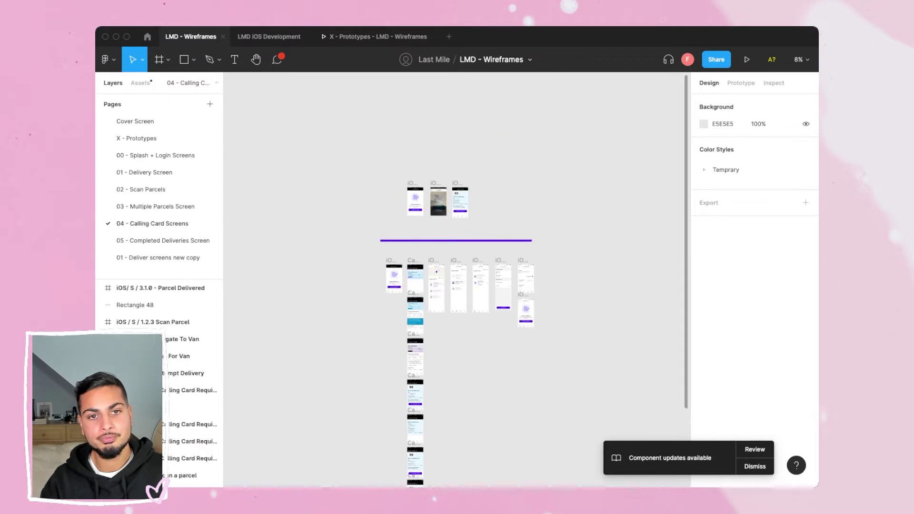
{"action": "left_click", "coordinate": [155, 156]}
{"action": "left_click", "coordinate": [147, 139]}
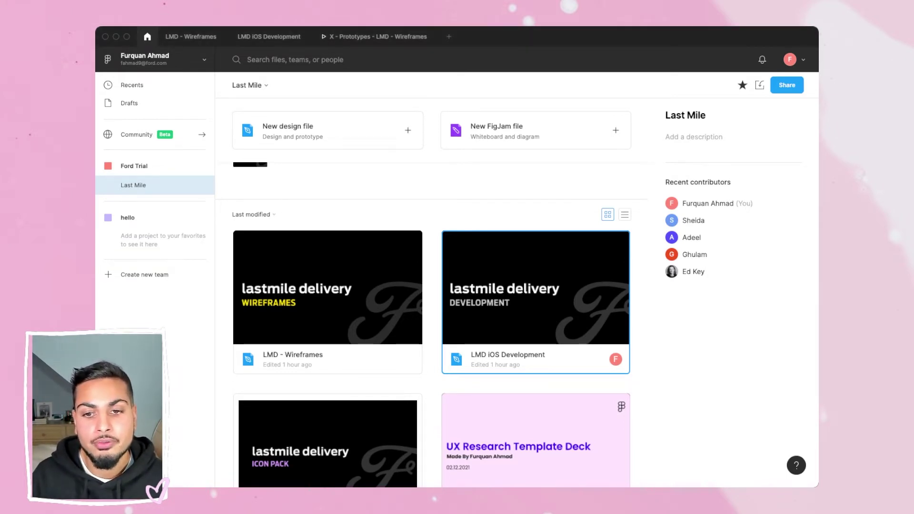
Step: Compare the LMD iOS Development file's login page with the wireframes file and select its iOS/ S / 0.0.0 - Splash Screen frame
{"action": "left_click", "coordinate": [269, 37]}
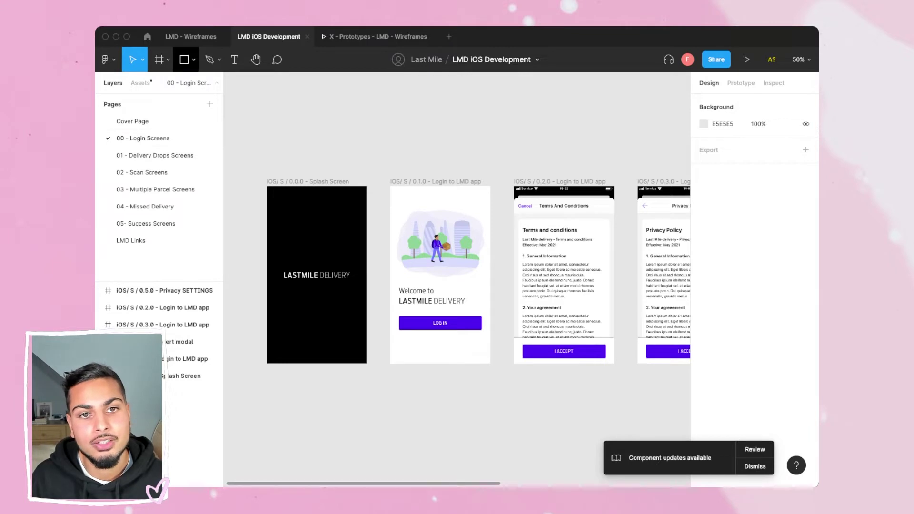
{"action": "left_click", "coordinate": [191, 36]}
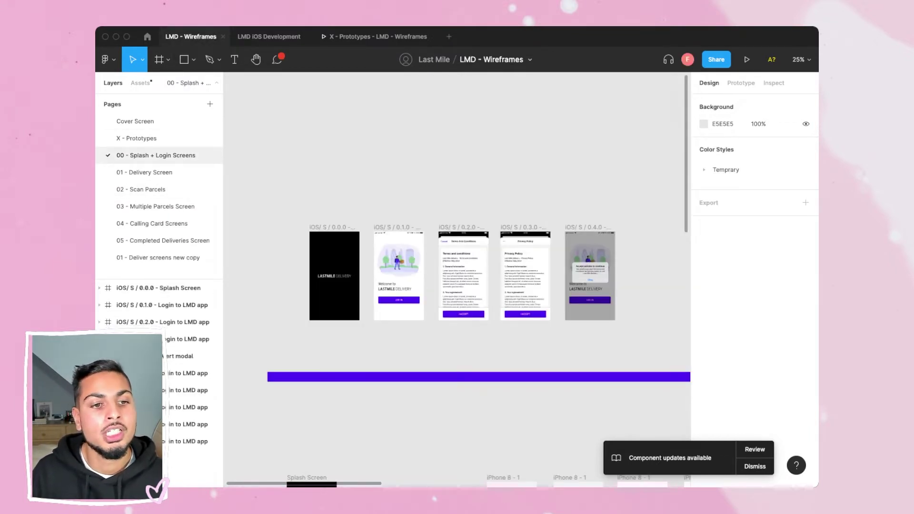
{"action": "left_click", "coordinate": [268, 36]}
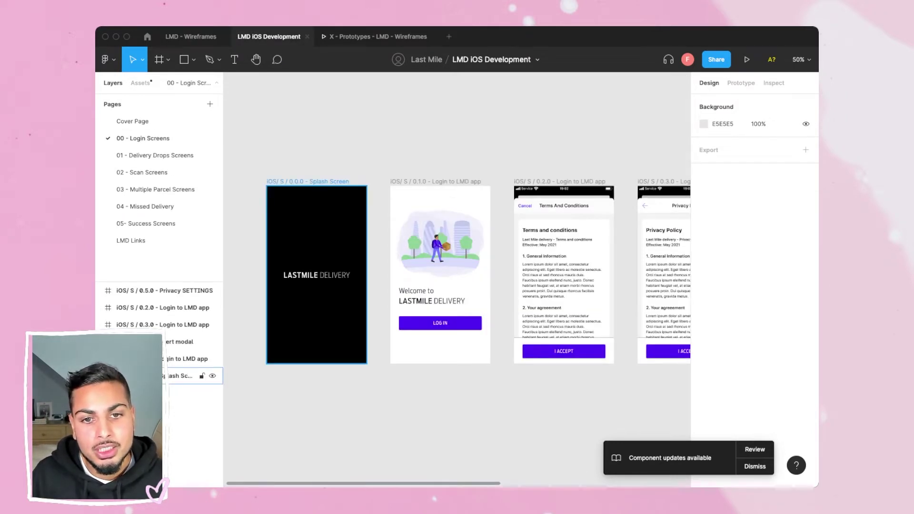
{"action": "left_click", "coordinate": [183, 376]}
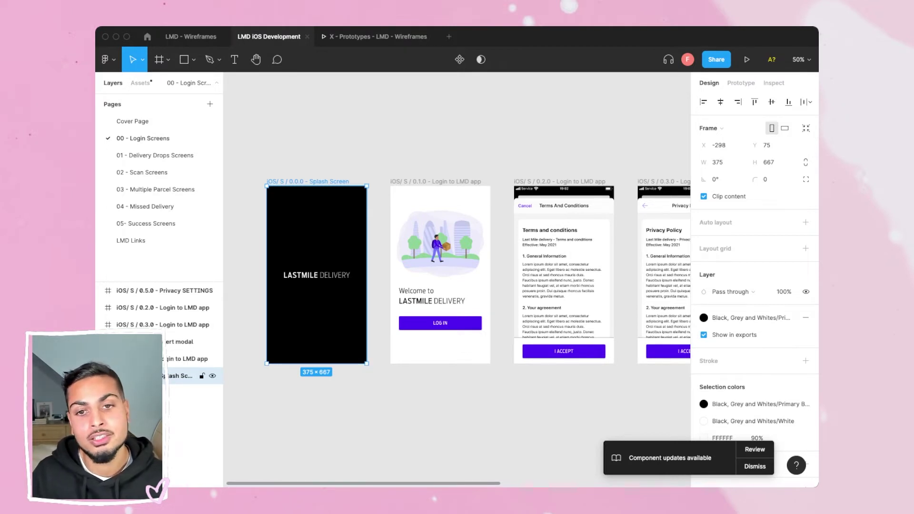
{"action": "scroll", "coordinate": [350, 276], "scroll_direction": "right", "scroll_amount": 1}
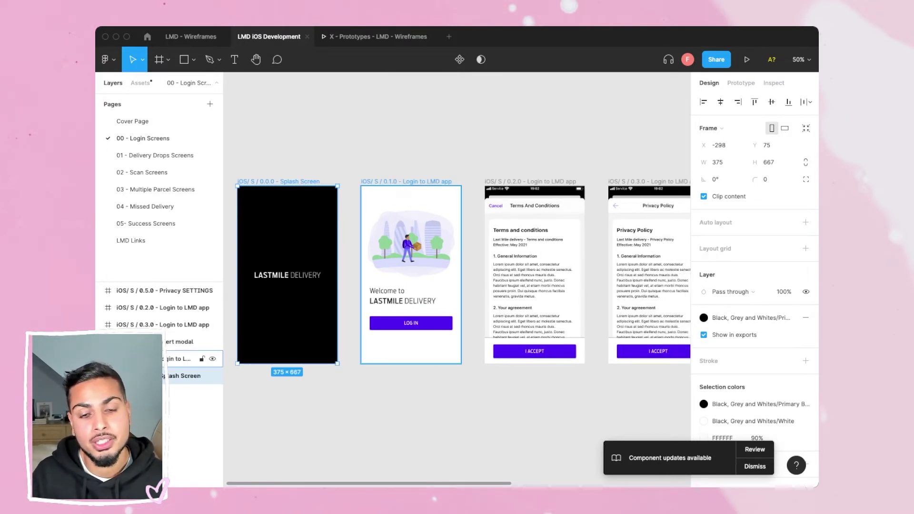
{"action": "scroll", "coordinate": [457, 276], "scroll_direction": "left", "scroll_amount": 2}
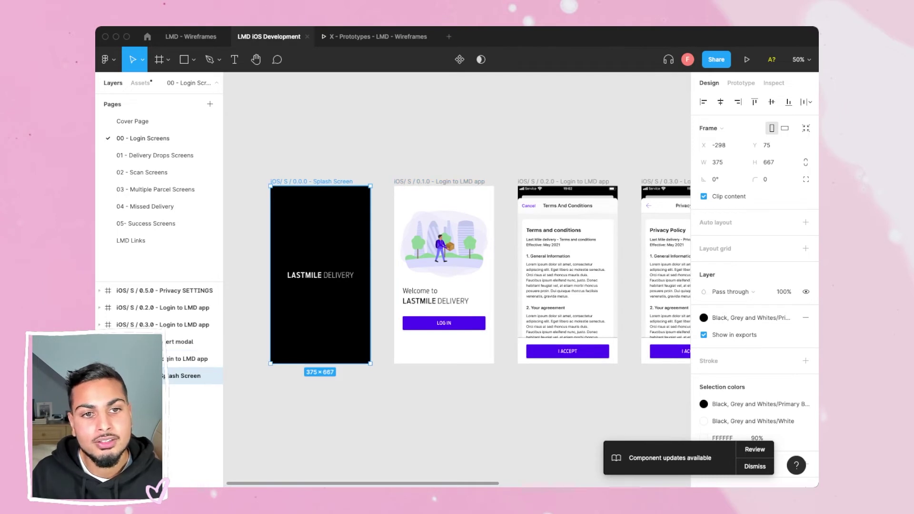
Step: In the LMD - Wireframes file, highlight the five numbered final screens above the purple divider, and clear the selection
{"action": "left_click", "coordinate": [191, 36]}
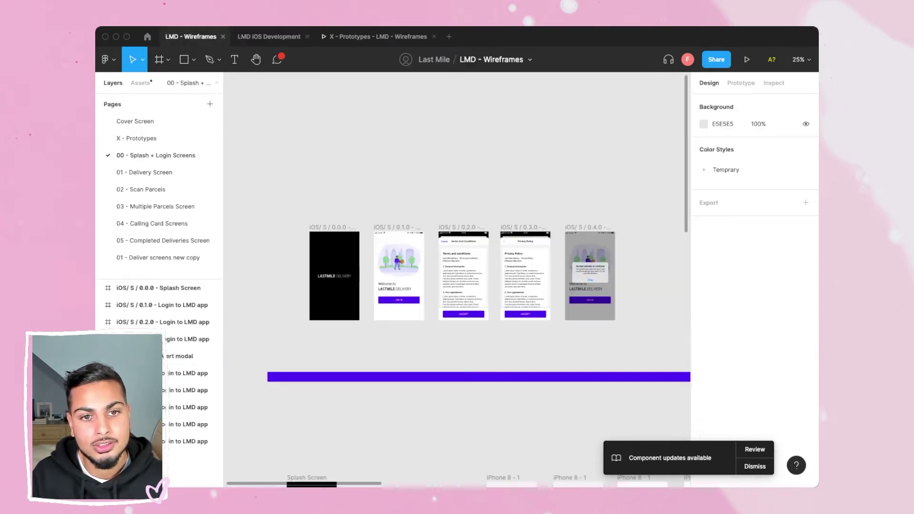
{"action": "scroll", "coordinate": [457, 280], "scroll_direction": "down", "scroll_amount": 3}
{"action": "scroll", "coordinate": [457, 280], "scroll_direction": "up", "scroll_amount": 2}
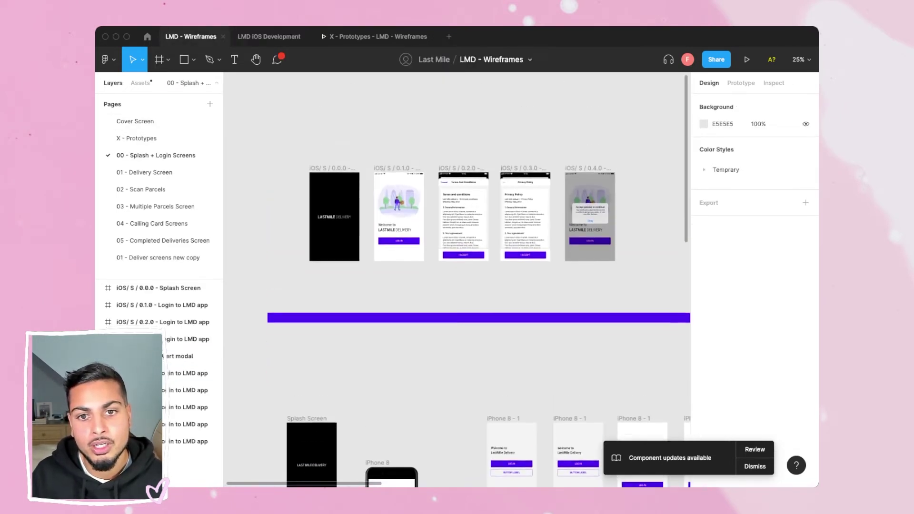
{"action": "left_click_drag", "start_coordinate": [282, 160], "coordinate": [589, 277]}
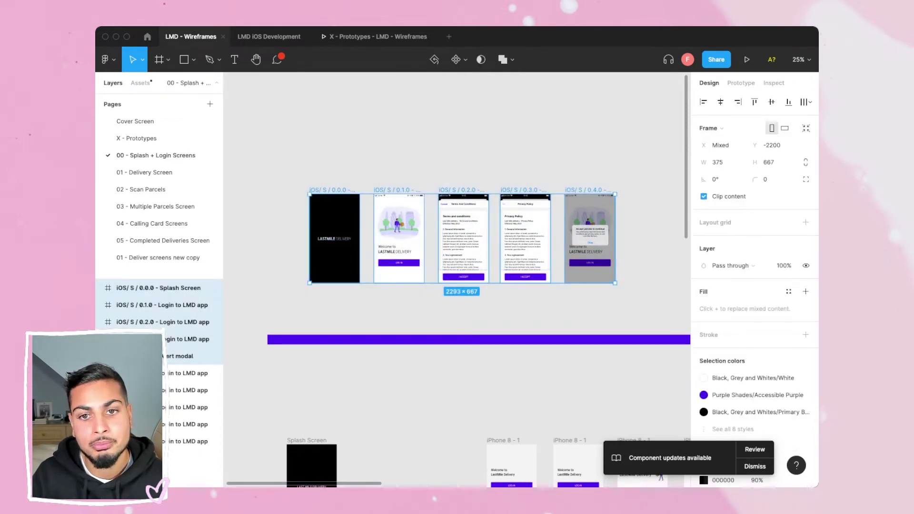
{"action": "key", "text": "Escape"}
Step: In the LMD iOS Development file, clear the frame selection and examine how the 00 - Login Screens page lays out its numbered screens
{"action": "left_click", "coordinate": [269, 37]}
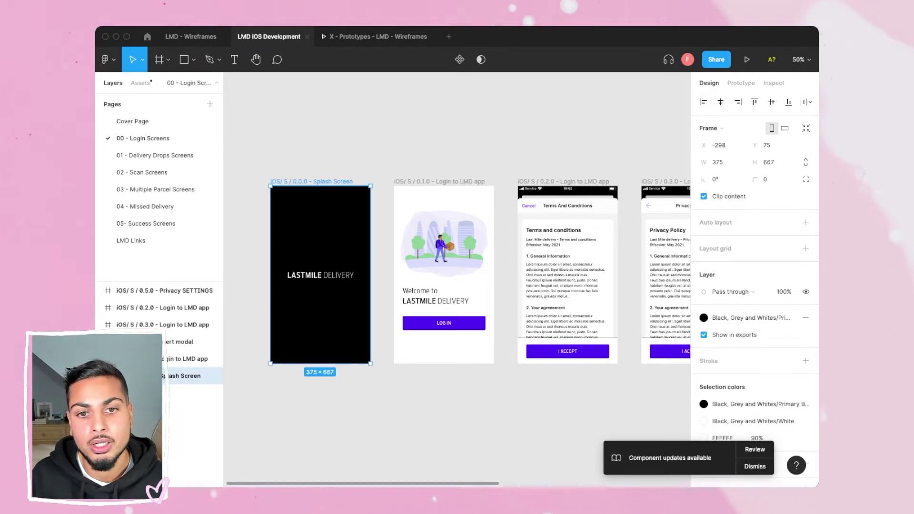
{"action": "key", "text": "Escape"}
{"action": "scroll", "coordinate": [457, 275], "scroll_direction": "right", "scroll_amount": 2}
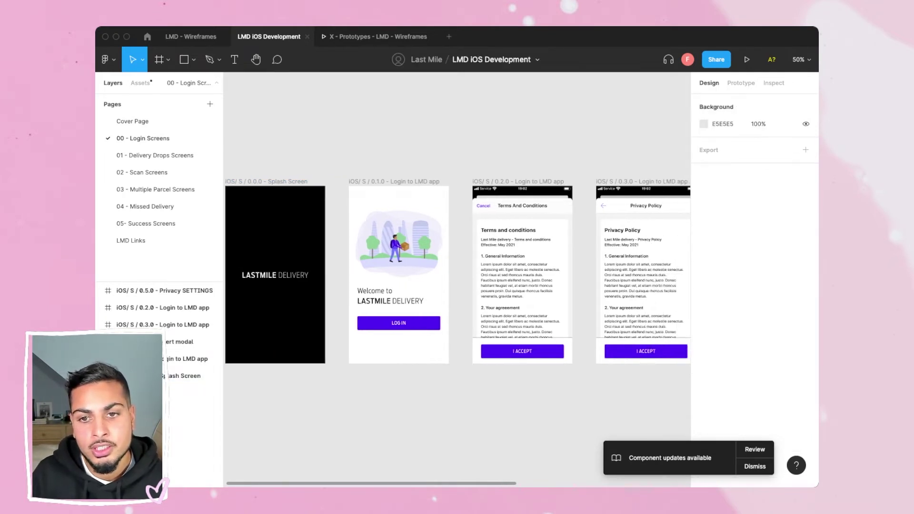
{"action": "scroll", "coordinate": [381, 190], "scroll_direction": "right", "scroll_amount": 4}
{"action": "scroll", "coordinate": [380, 191], "scroll_direction": "down", "scroll_amount": 4}
{"action": "scroll", "coordinate": [380, 190], "scroll_direction": "left", "scroll_amount": 4}
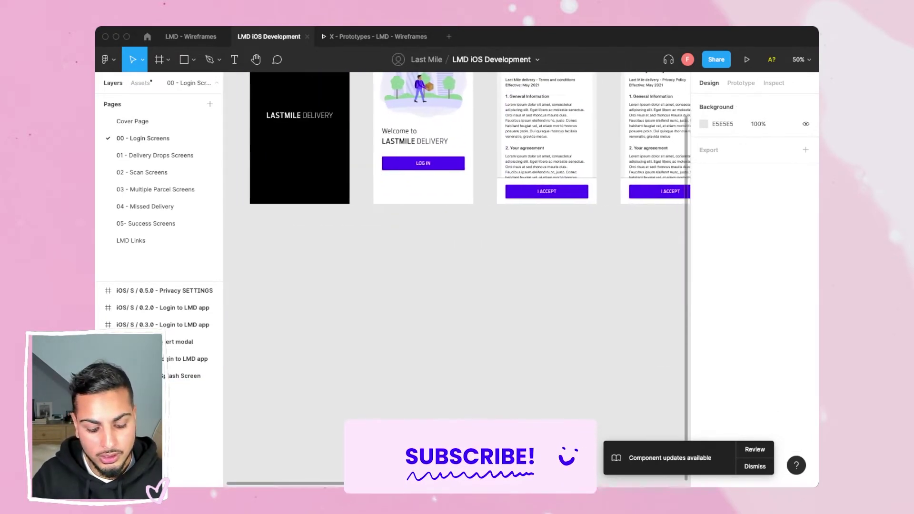
{"action": "scroll", "coordinate": [457, 280], "scroll_direction": "left", "scroll_amount": 1}
{"action": "key", "text": "super+minus"}
{"action": "key", "text": "super+minus"}
{"action": "key", "text": "super+minus"}
{"action": "key", "text": "super+plus"}
{"action": "key", "text": "super+plus"}
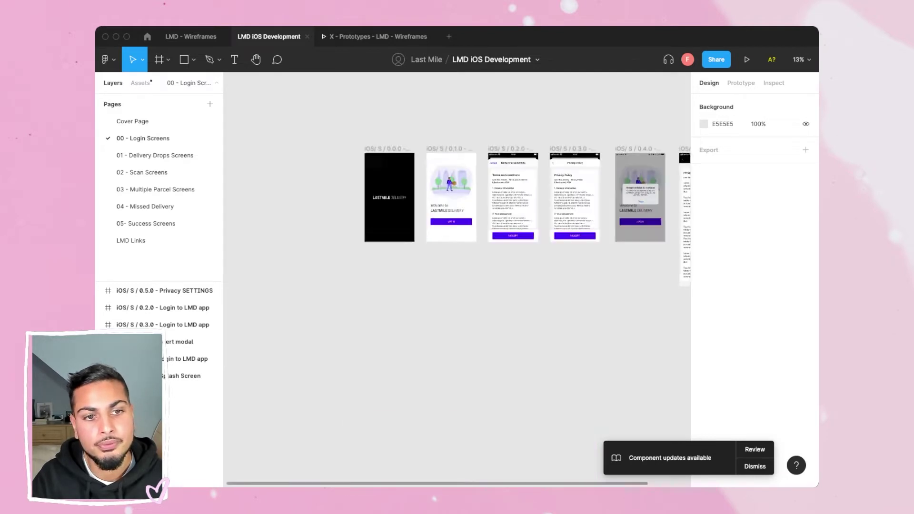
{"action": "scroll", "coordinate": [456, 279], "scroll_direction": "up", "scroll_amount": 3}
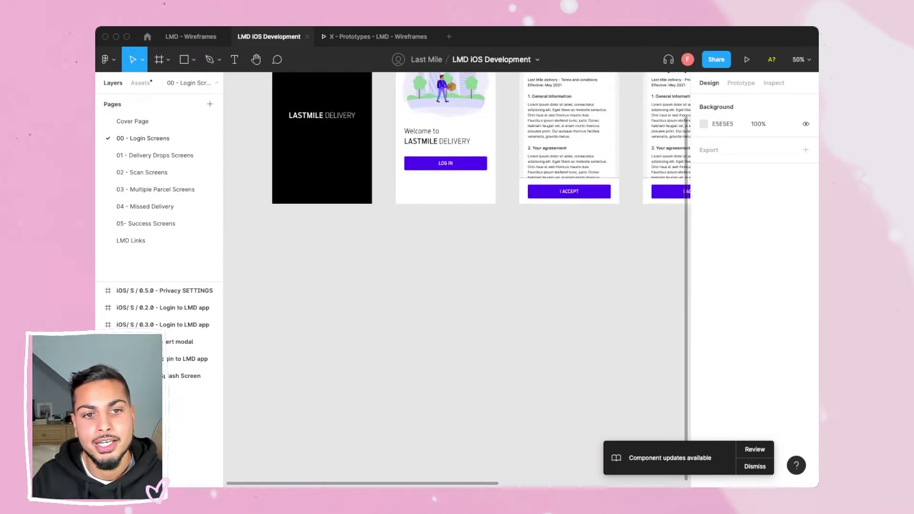
{"action": "scroll", "coordinate": [457, 279], "scroll_direction": "up", "scroll_amount": 3}
{"action": "scroll", "coordinate": [457, 279], "scroll_direction": "right", "scroll_amount": 1}
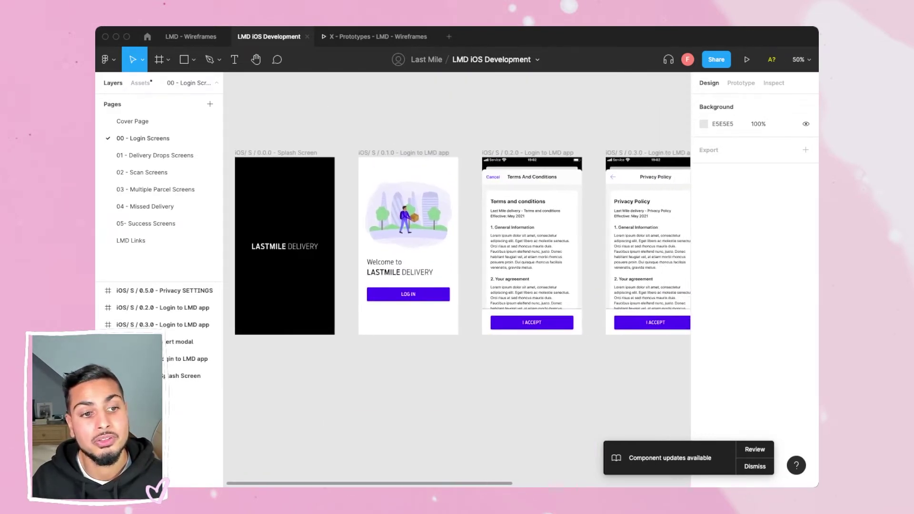
{"action": "scroll", "coordinate": [457, 280], "scroll_direction": "right", "scroll_amount": 1}
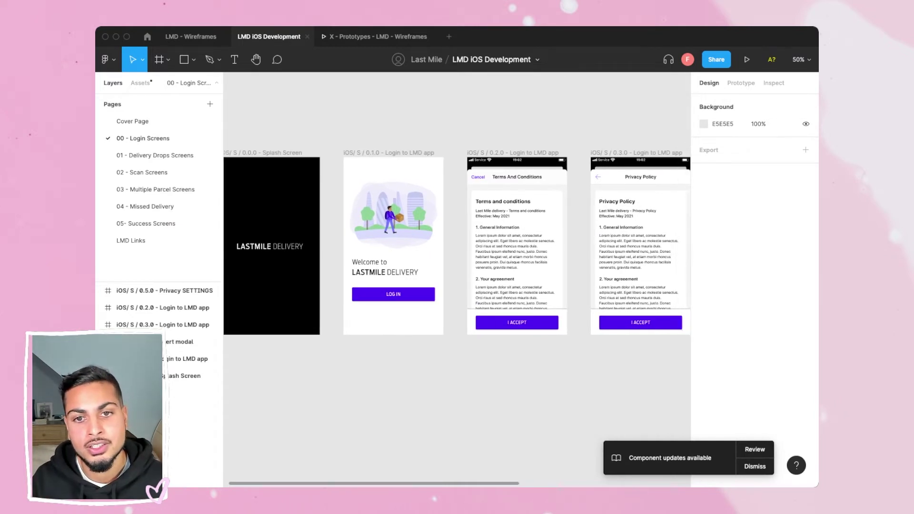
Step: Select the iOS/ S / 0.1.0 - Login to LMD app frame and check its fill, selection colours and export settings
{"action": "left_click", "coordinate": [376, 153]}
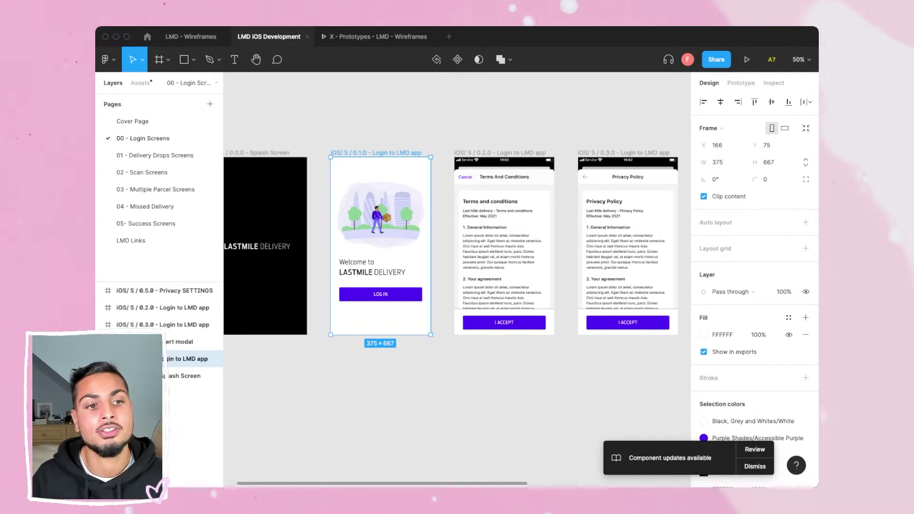
{"action": "scroll", "coordinate": [456, 245], "scroll_direction": "right", "scroll_amount": 2}
{"action": "scroll", "coordinate": [457, 245], "scroll_direction": "right", "scroll_amount": 1}
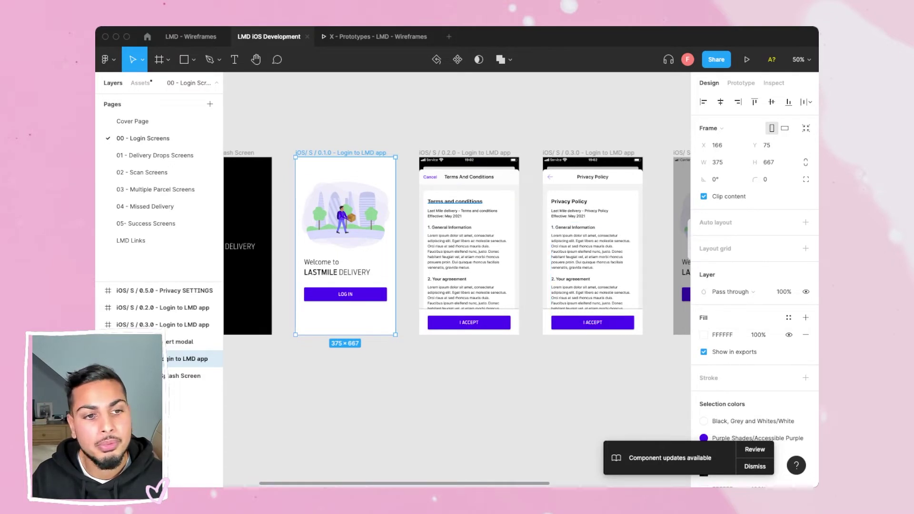
{"action": "scroll", "coordinate": [755, 281], "scroll_direction": "down", "scroll_amount": 3}
{"action": "scroll", "coordinate": [754, 286], "scroll_direction": "down", "scroll_amount": 1}
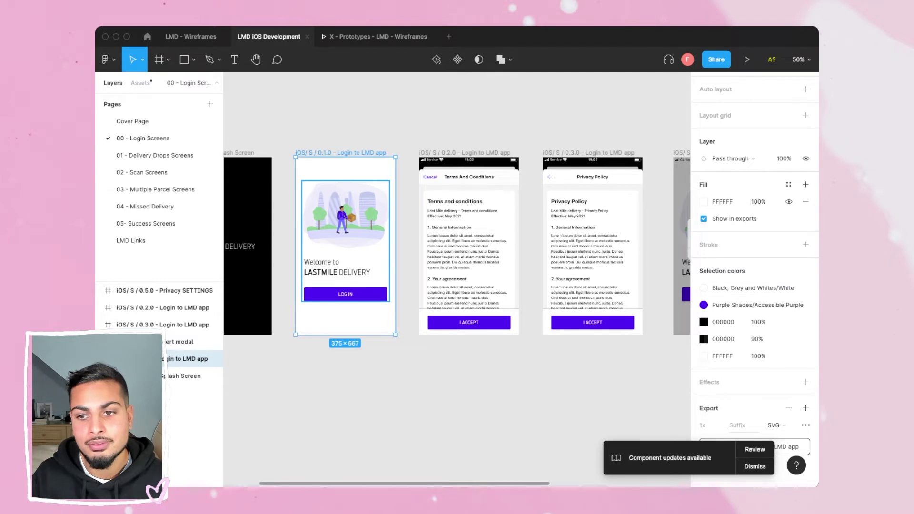
Step: Inspect the 0.1.0 login frame's content group, LOG IN button and LASTMILE DELIVERY text, and reselect the whole frame
{"action": "left_click", "coordinate": [352, 238]}
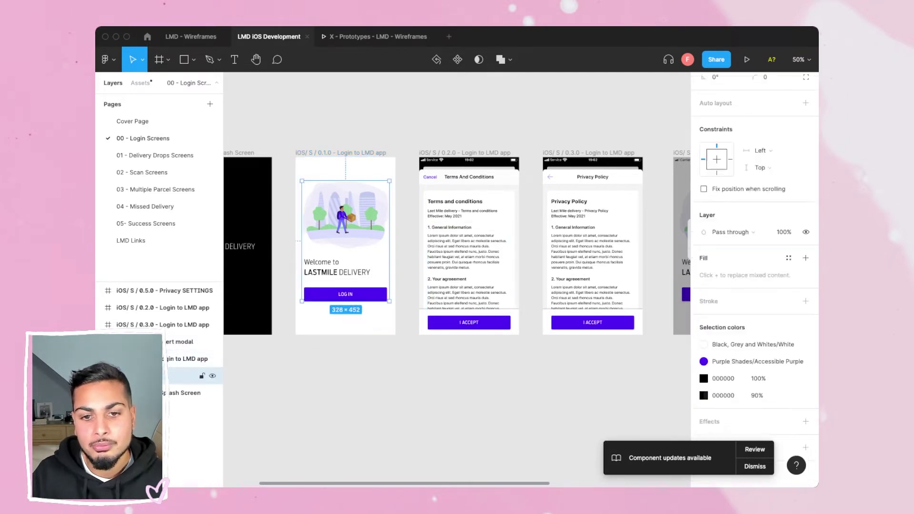
{"action": "double_click", "coordinate": [345, 294]}
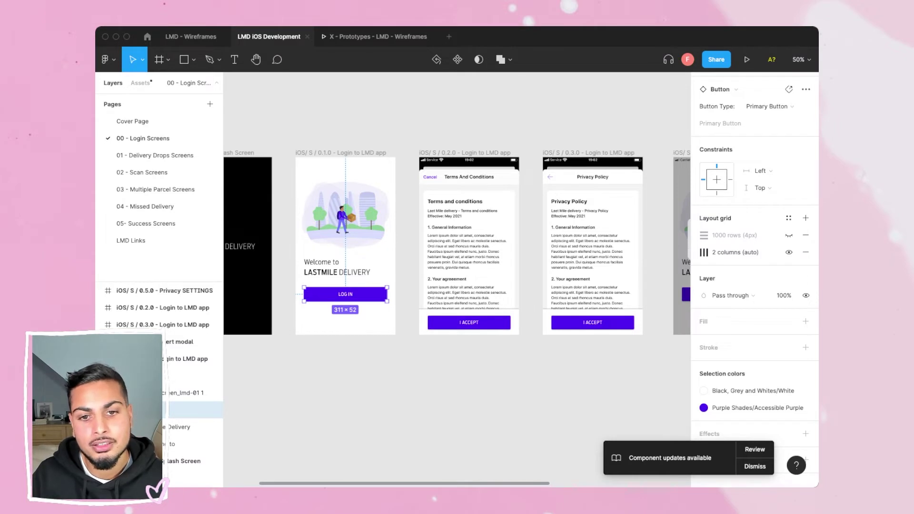
{"action": "left_click", "coordinate": [345, 272]}
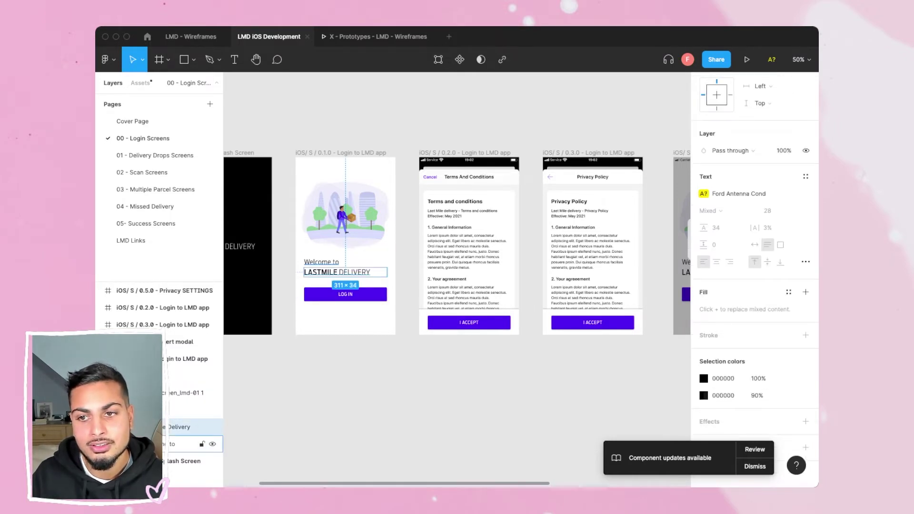
{"action": "left_click", "coordinate": [341, 152]}
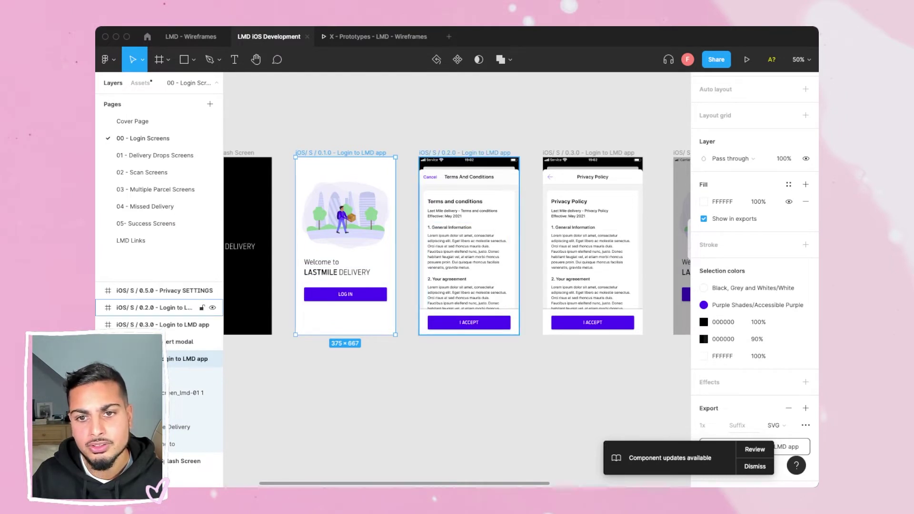
Step: Inspect the 0.2.0 - Login to LMD app frame and the 0.4.0 - Alert modal frame in turn
{"action": "left_click", "coordinate": [464, 153]}
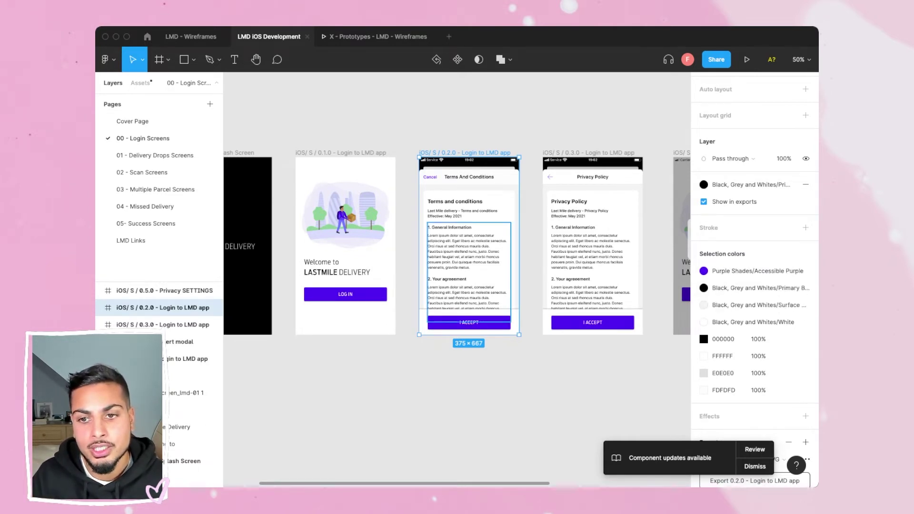
{"action": "scroll", "coordinate": [457, 285], "scroll_direction": "right", "scroll_amount": 2}
{"action": "scroll", "coordinate": [457, 286], "scroll_direction": "right", "scroll_amount": 10}
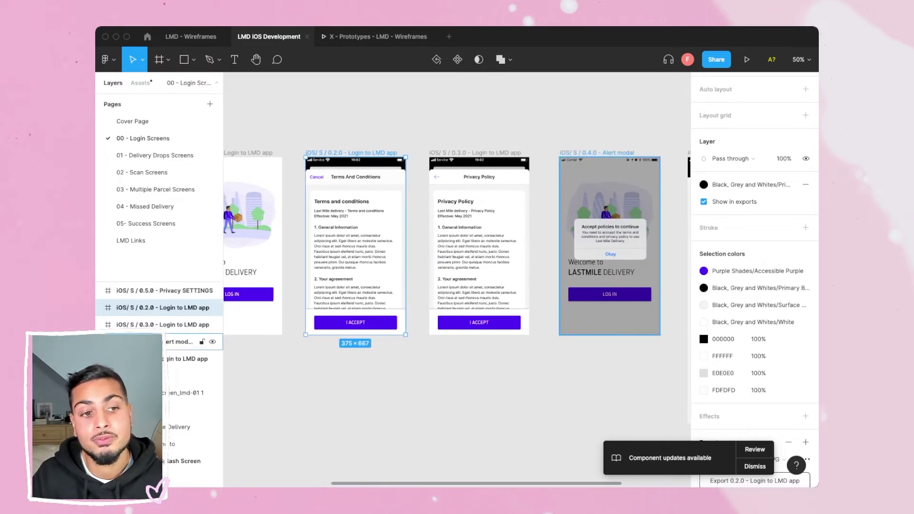
{"action": "scroll", "coordinate": [470, 242], "scroll_direction": "right", "scroll_amount": 2}
{"action": "left_click", "coordinate": [457, 153]}
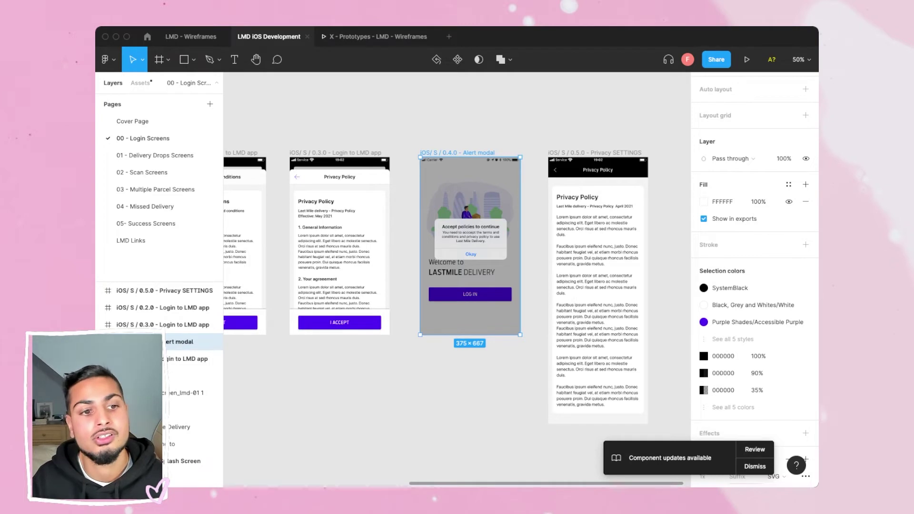
Step: Inspect the Header component of the 0.5.0 - Privacy SETTINGS frame and review the row back to the 0.0.0 - Splash Screen
{"action": "scroll", "coordinate": [594, 167], "scroll_direction": "right", "scroll_amount": 1}
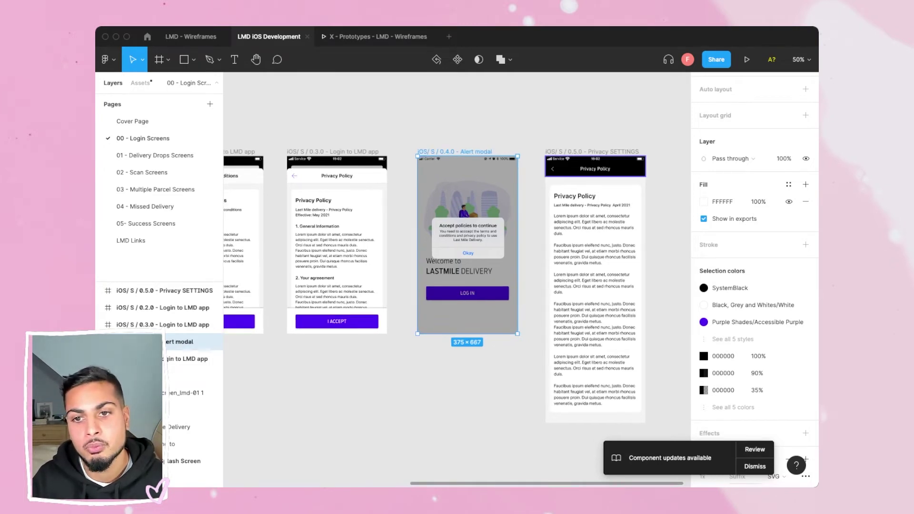
{"action": "left_click", "coordinate": [595, 169]}
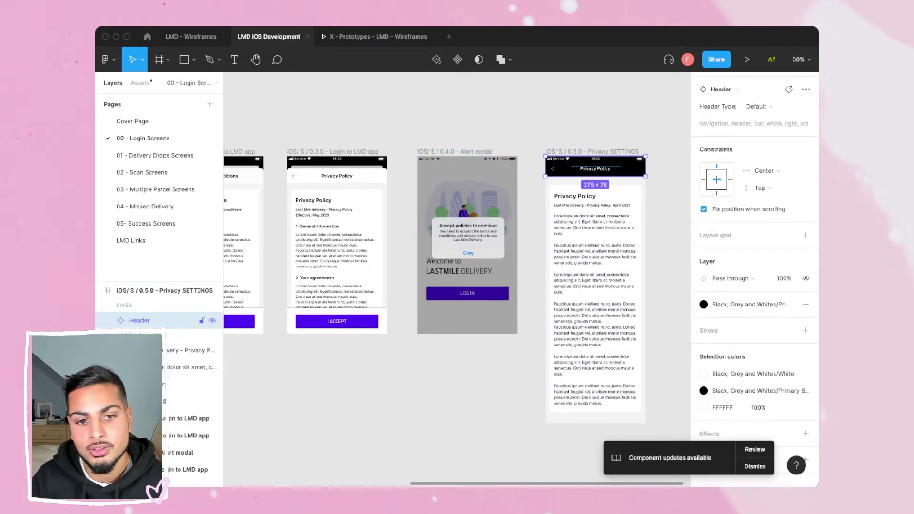
{"action": "scroll", "coordinate": [457, 286], "scroll_direction": "left", "scroll_amount": 5}
{"action": "scroll", "coordinate": [457, 286], "scroll_direction": "up", "scroll_amount": 1}
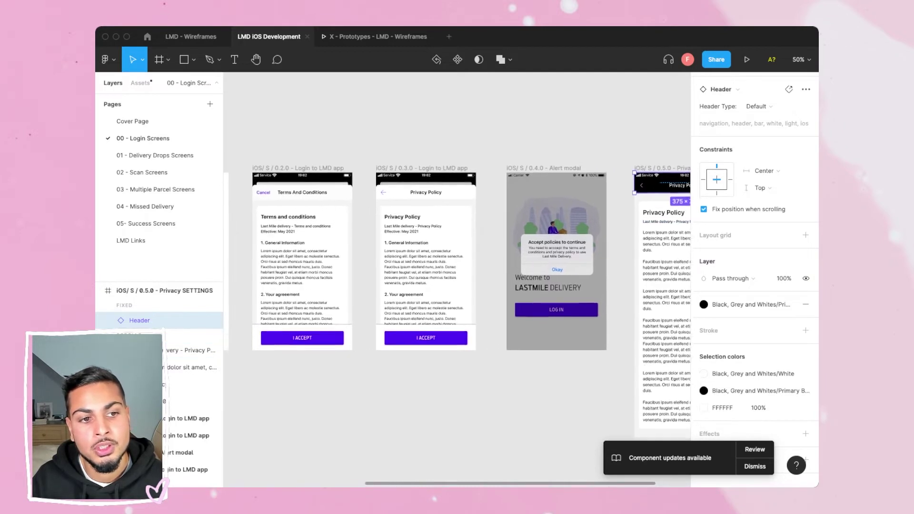
{"action": "scroll", "coordinate": [476, 333], "scroll_direction": "left", "scroll_amount": 10}
{"action": "scroll", "coordinate": [476, 333], "scroll_direction": "up", "scroll_amount": 1}
{"action": "scroll", "coordinate": [477, 356], "scroll_direction": "left", "scroll_amount": 4}
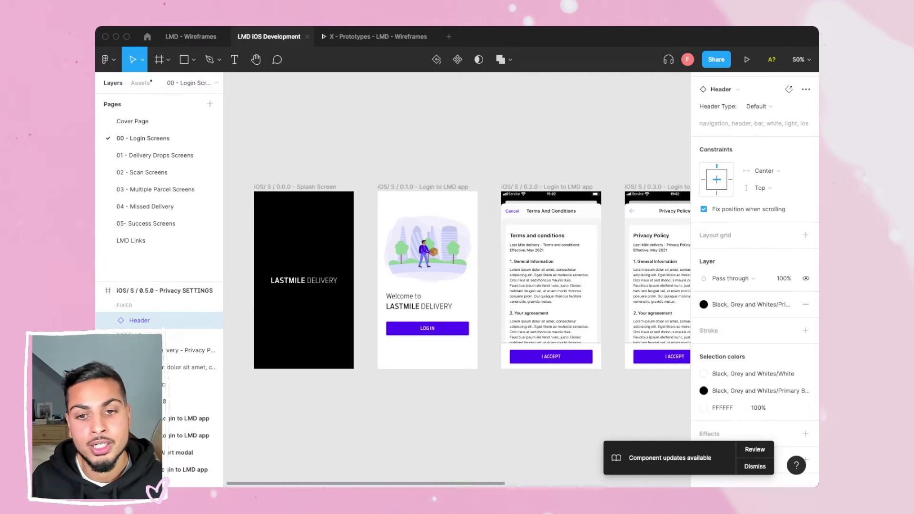
{"action": "scroll", "coordinate": [471, 334], "scroll_direction": "left", "scroll_amount": 1}
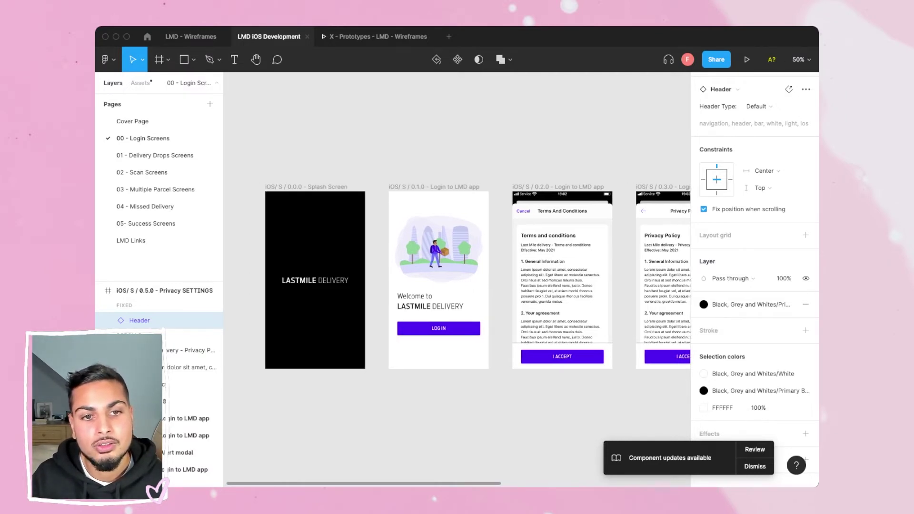
Step: Open the 01 - Delivery Drops Screens page and bring its first-row frames into view
{"action": "left_click", "coordinate": [154, 155]}
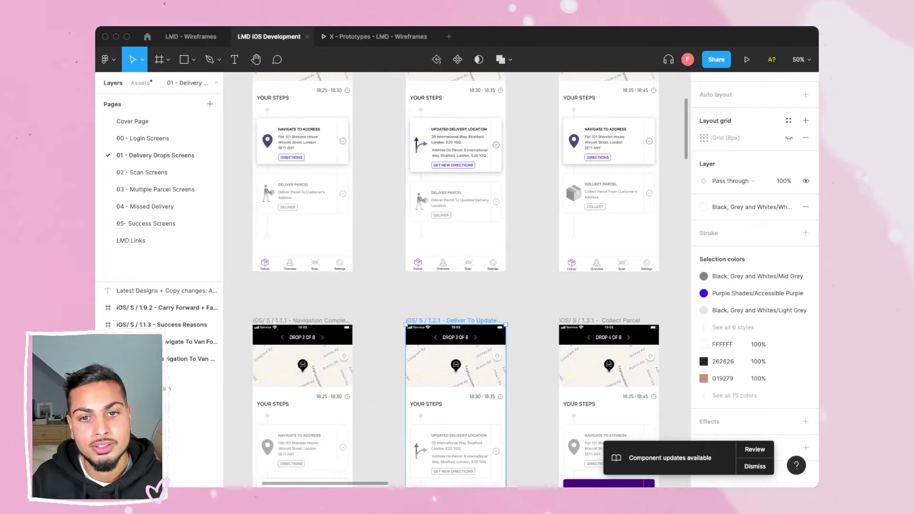
{"action": "scroll", "coordinate": [455, 281], "scroll_direction": "left", "scroll_amount": 10}
{"action": "scroll", "coordinate": [454, 281], "scroll_direction": "right", "scroll_amount": 5}
Step: View the 01 - Delivery Screen page in the LMD - Wireframes file, and return to the LMD iOS Development file for comparison
{"action": "left_click", "coordinate": [190, 37]}
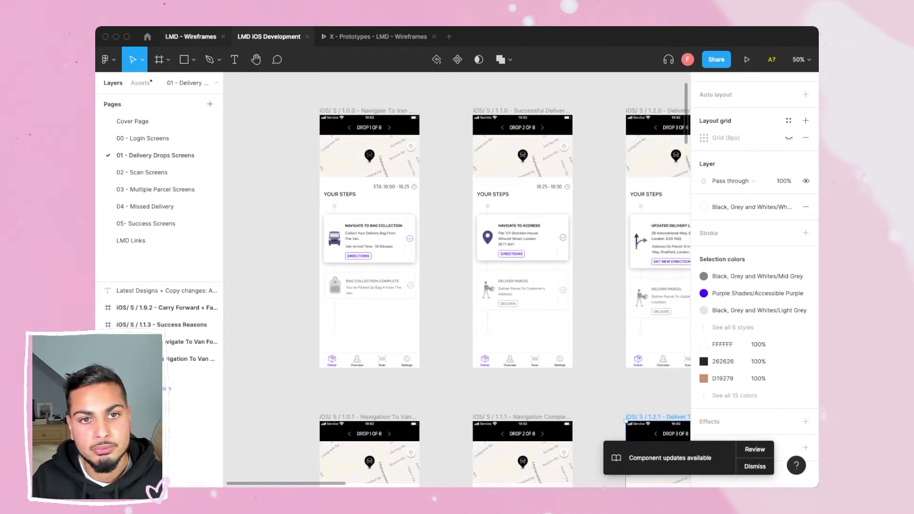
{"action": "left_click", "coordinate": [145, 172]}
{"action": "scroll", "coordinate": [457, 280], "scroll_direction": "down", "scroll_amount": 4}
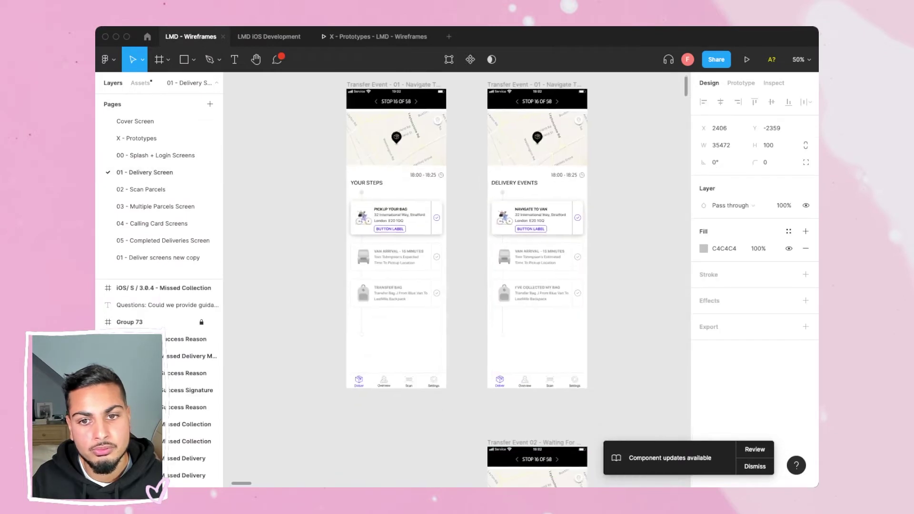
{"action": "left_click", "coordinate": [269, 37]}
{"action": "scroll", "coordinate": [400, 159], "scroll_direction": "right", "scroll_amount": 1}
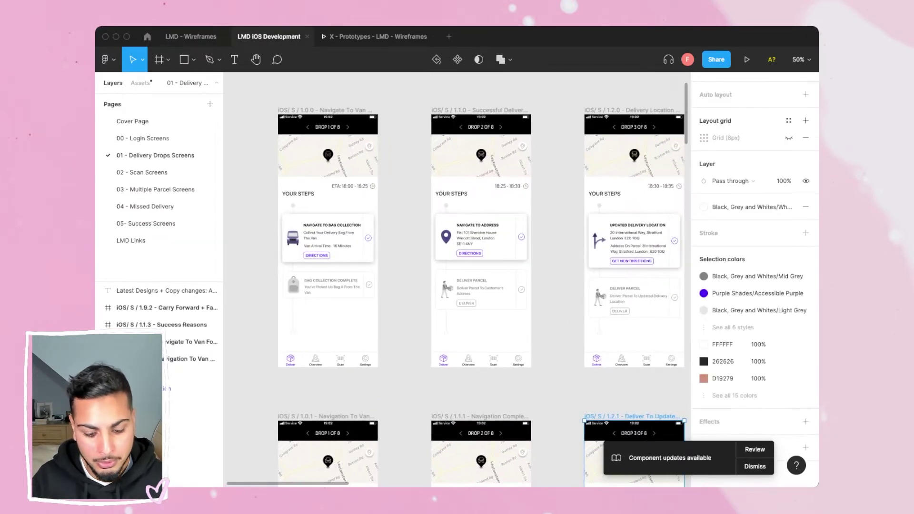
Step: Examine the overall grid of frames on the 01 - Delivery Drops Screens page and clear the frame selection
{"action": "key", "text": "super+minus"}
{"action": "key", "text": "super+minus"}
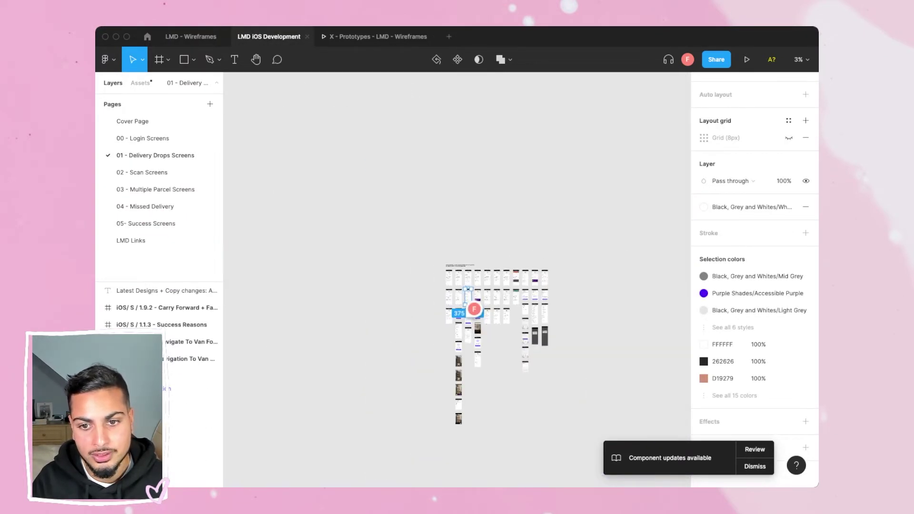
{"action": "scroll", "coordinate": [482, 345], "scroll_direction": "up", "scroll_amount": 5}
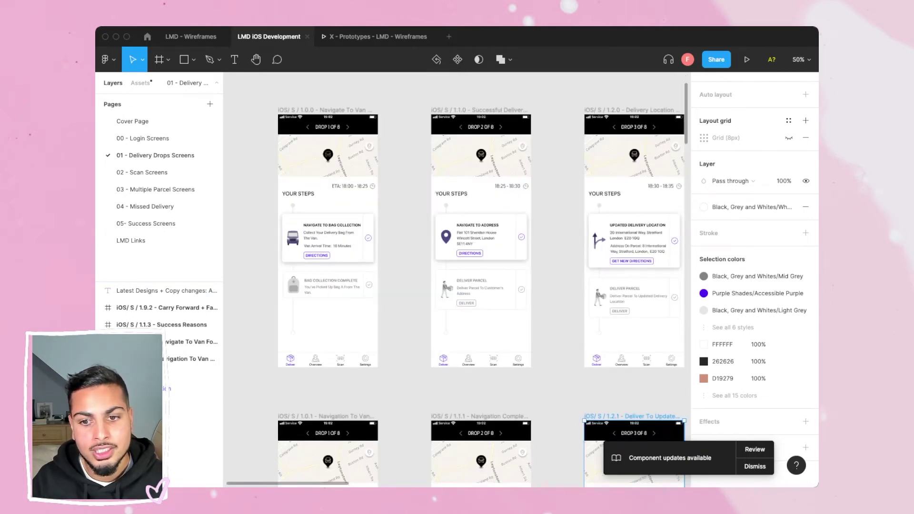
{"action": "scroll", "coordinate": [457, 281], "scroll_direction": "down", "scroll_amount": 4}
{"action": "scroll", "coordinate": [457, 281], "scroll_direction": "right", "scroll_amount": 2}
{"action": "scroll", "coordinate": [471, 286], "scroll_direction": "down", "scroll_amount": 3}
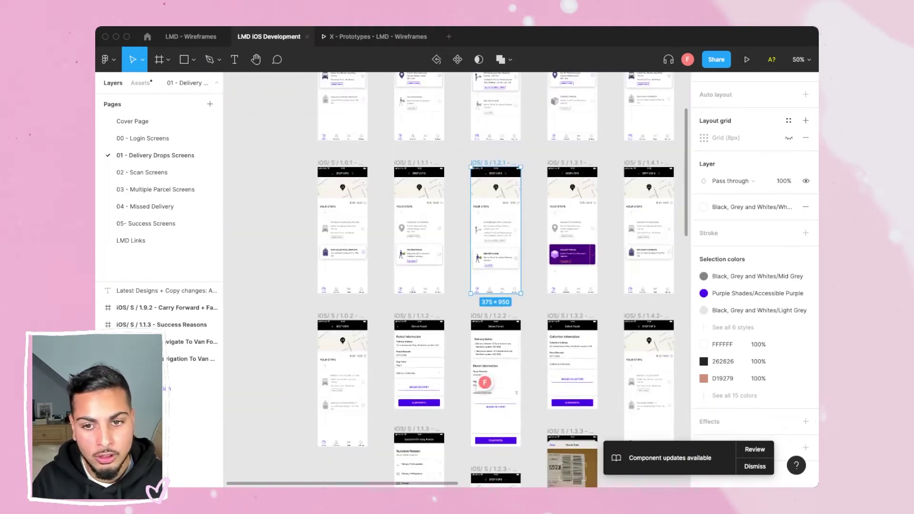
{"action": "scroll", "coordinate": [470, 264], "scroll_direction": "down", "scroll_amount": 5}
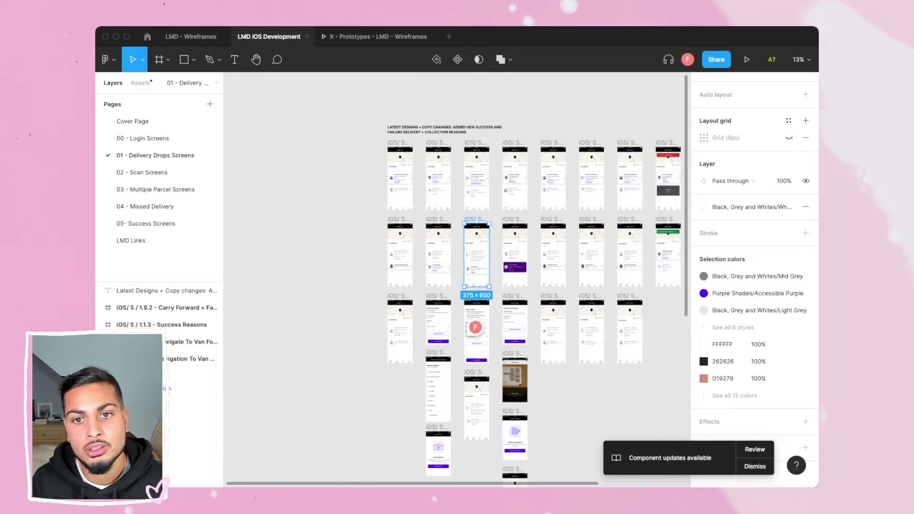
{"action": "key", "text": "Escape"}
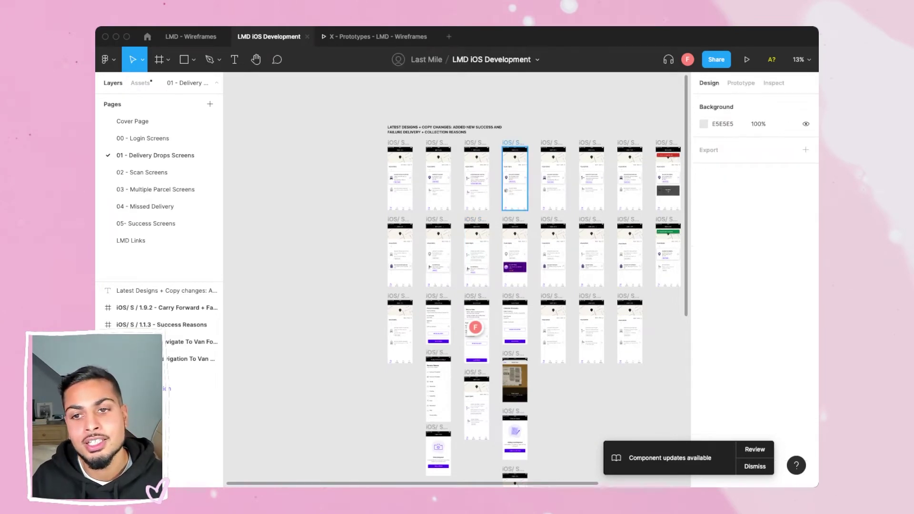
Step: Survey the rows and columns of flows beneath the LATEST DESIGNS + COPY CHANGES heading
{"action": "scroll", "coordinate": [514, 191], "scroll_direction": "right", "scroll_amount": 2}
{"action": "scroll", "coordinate": [514, 190], "scroll_direction": "up", "scroll_amount": 2}
{"action": "scroll", "coordinate": [514, 285], "scroll_direction": "right", "scroll_amount": 1}
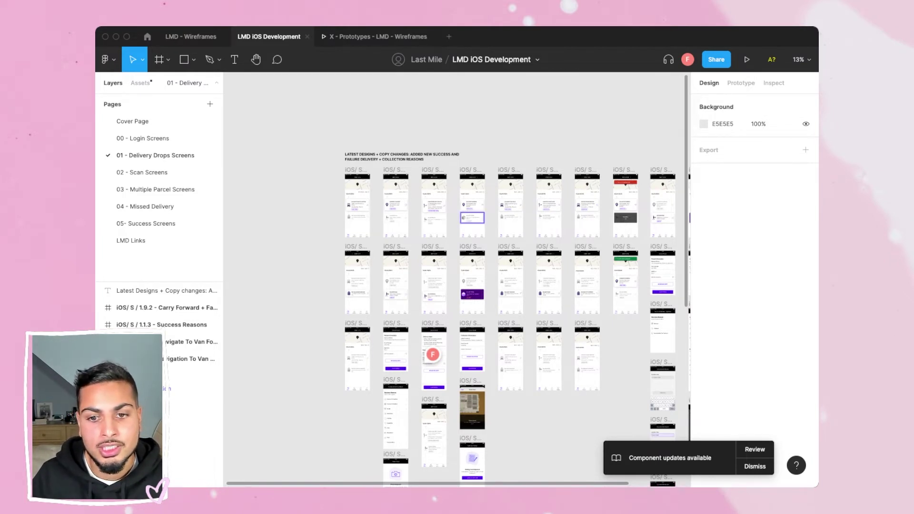
{"action": "scroll", "coordinate": [514, 285], "scroll_direction": "left", "scroll_amount": 2}
{"action": "scroll", "coordinate": [514, 286], "scroll_direction": "up", "scroll_amount": 1}
{"action": "scroll", "coordinate": [531, 330], "scroll_direction": "left", "scroll_amount": 1}
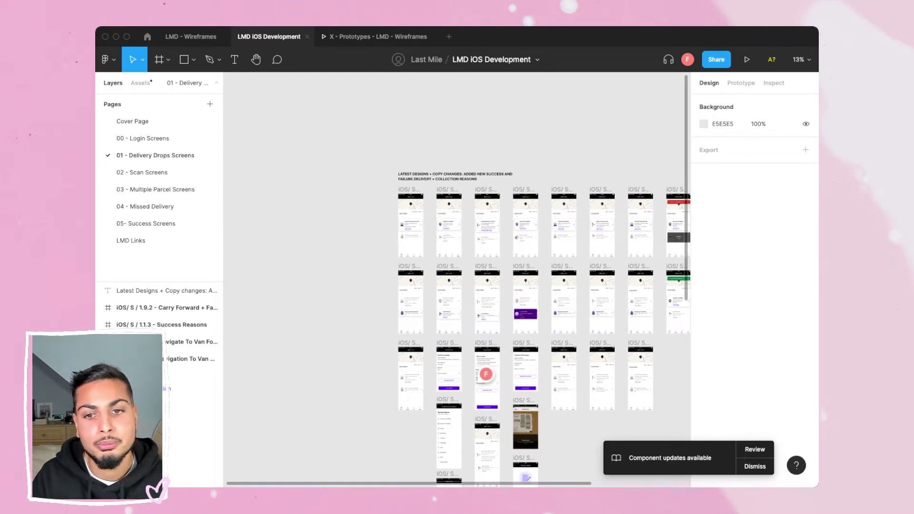
Step: Inspect the iOS/ S / 1.0.0 - Navigate To Van frame and the 1.0.1 - Navigation To Van frame below it
{"action": "key", "text": "super+plus"}
{"action": "key", "text": "super+plus"}
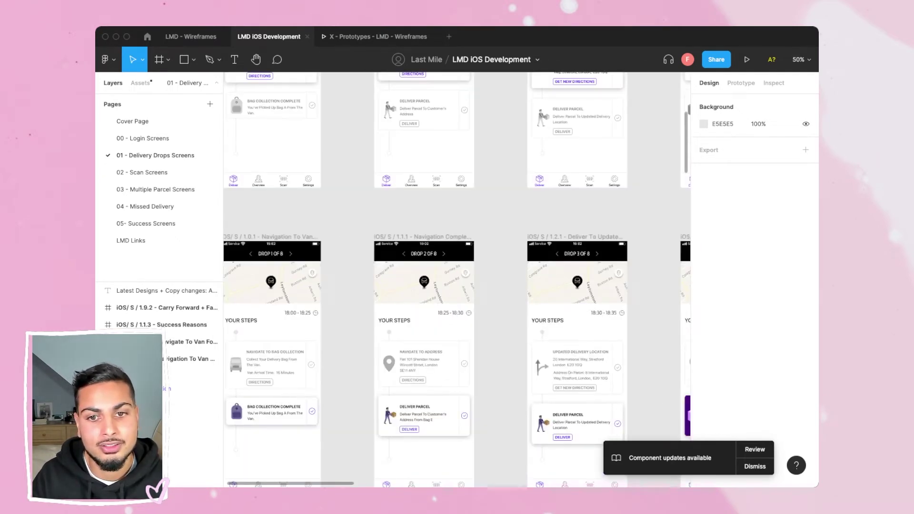
{"action": "scroll", "coordinate": [457, 280], "scroll_direction": "left", "scroll_amount": 4}
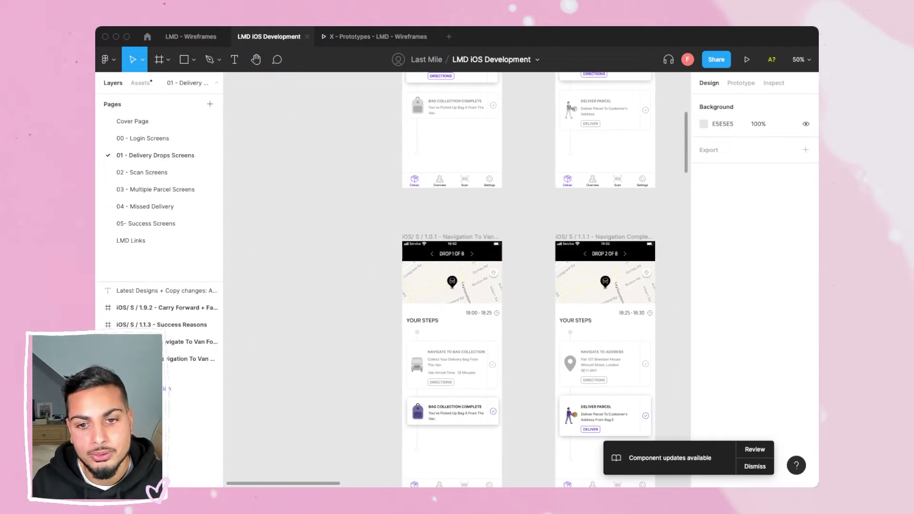
{"action": "scroll", "coordinate": [457, 280], "scroll_direction": "up", "scroll_amount": 3}
{"action": "scroll", "coordinate": [512, 280], "scroll_direction": "up", "scroll_amount": 6}
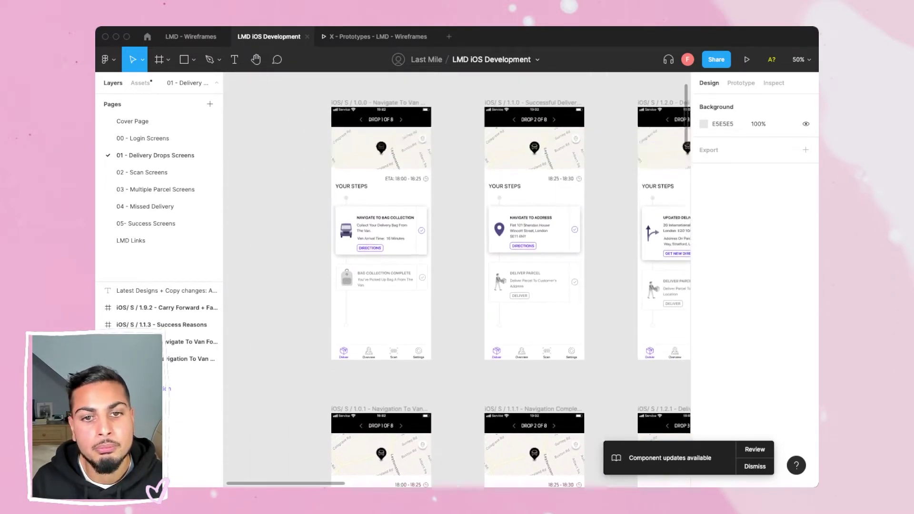
{"action": "left_click", "coordinate": [379, 184]}
{"action": "scroll", "coordinate": [378, 184], "scroll_direction": "down", "scroll_amount": 3}
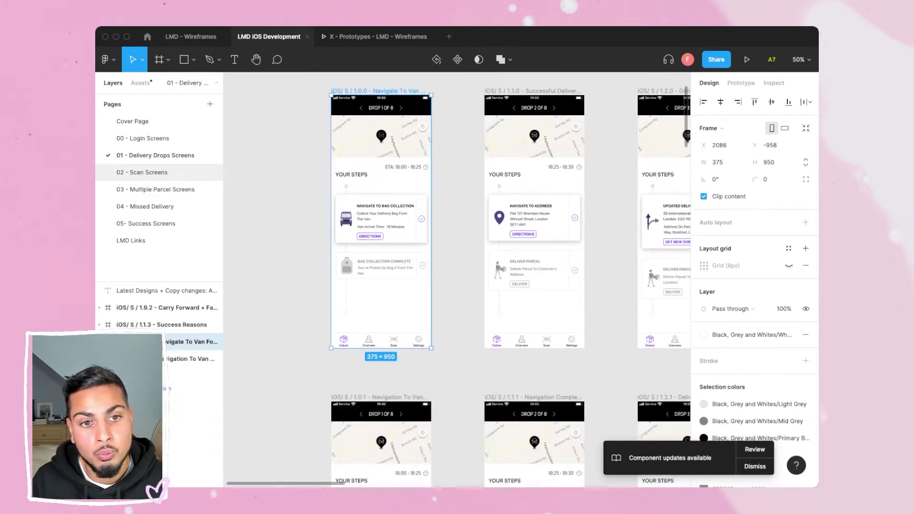
{"action": "scroll", "coordinate": [511, 280], "scroll_direction": "up", "scroll_amount": 1}
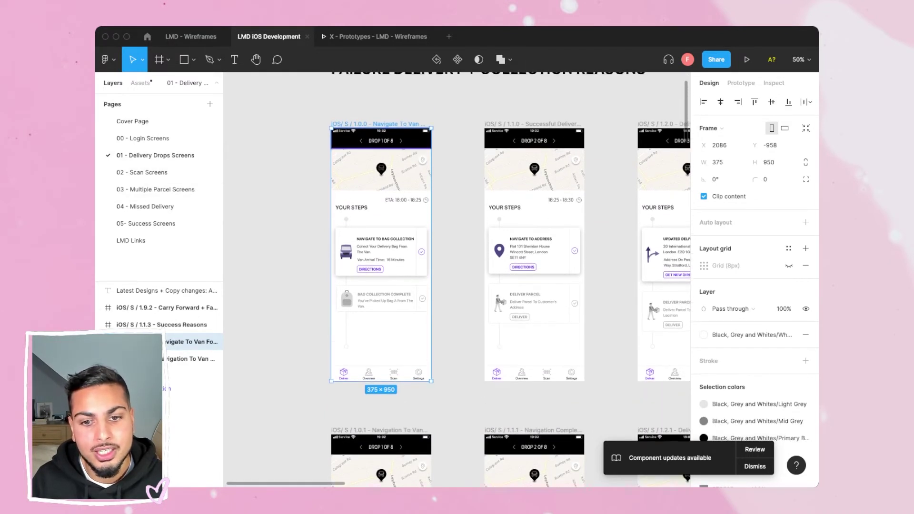
{"action": "scroll", "coordinate": [511, 280], "scroll_direction": "down", "scroll_amount": 5}
{"action": "left_click", "coordinate": [380, 269]}
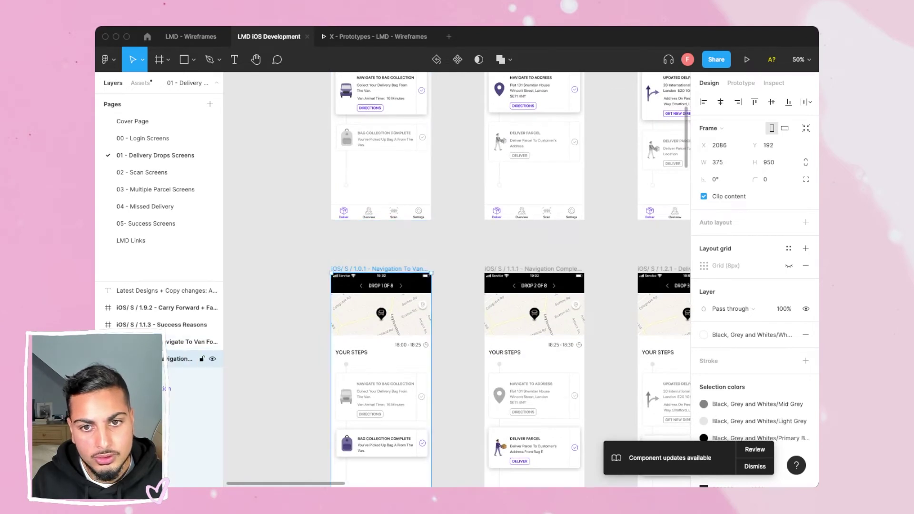
{"action": "scroll", "coordinate": [379, 264], "scroll_direction": "up", "scroll_amount": 5}
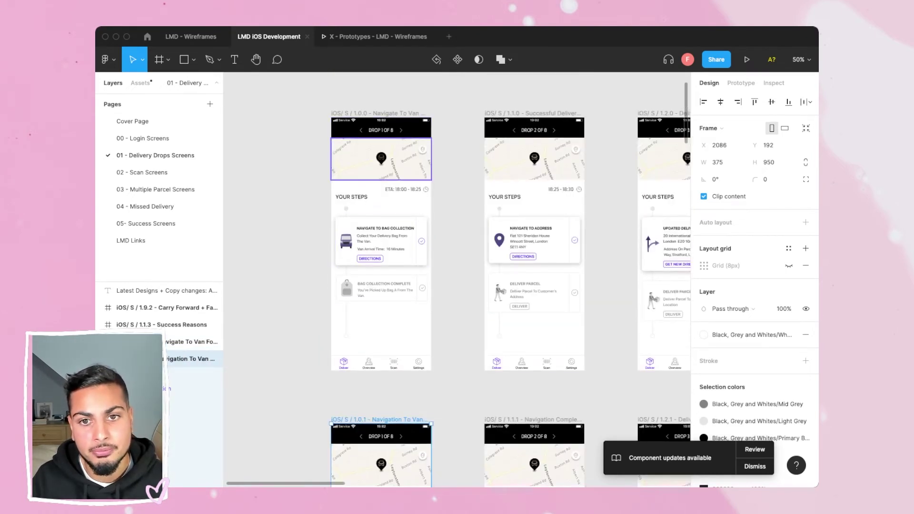
Step: Compare the Action Card settings of the BAG COLLECTION COMPLETE and NAVIGATE TO BAG COLLECTION cards in frame 1.0.1, and deselect
{"action": "scroll", "coordinate": [511, 280], "scroll_direction": "down", "scroll_amount": 10}
{"action": "left_click", "coordinate": [382, 289]}
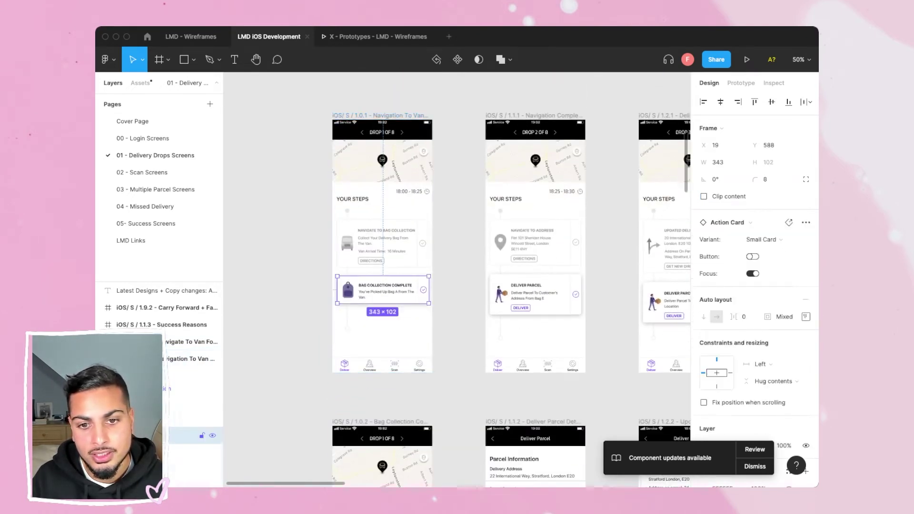
{"action": "left_click", "coordinate": [383, 248]}
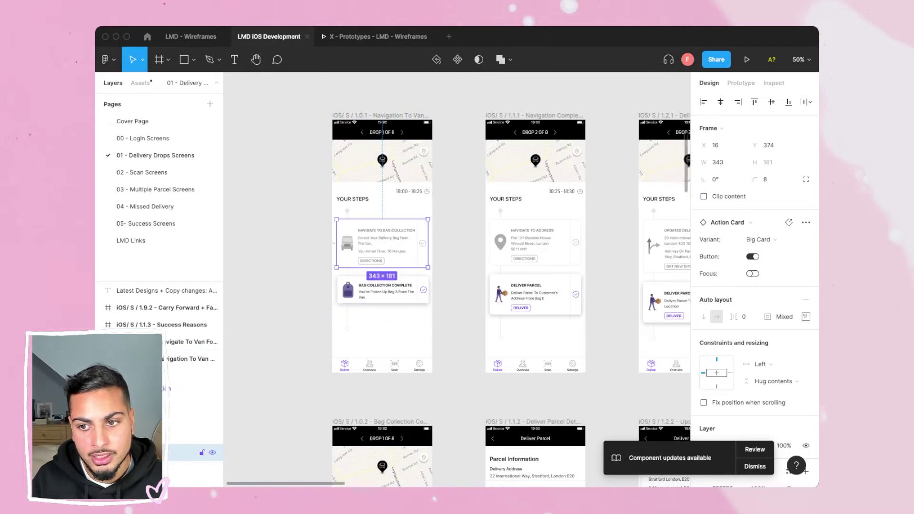
{"action": "left_click", "coordinate": [382, 289]}
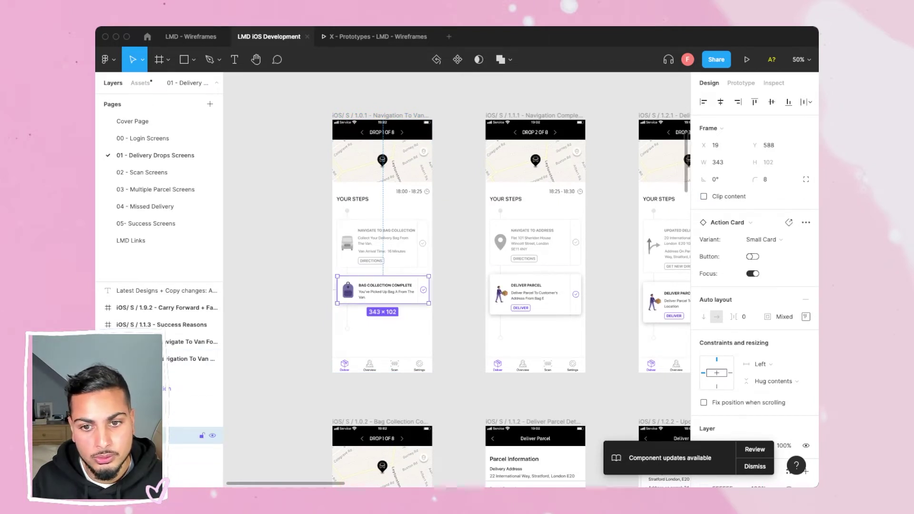
{"action": "key", "text": "Escape"}
Step: Review the 1.0.2 bag collection frame, the 1.1.2 and 1.2.2 Deliver Parcel frames, and the second-row delivery and collection frames
{"action": "scroll", "coordinate": [512, 280], "scroll_direction": "down", "scroll_amount": 5}
{"action": "scroll", "coordinate": [512, 280], "scroll_direction": "down", "scroll_amount": 4}
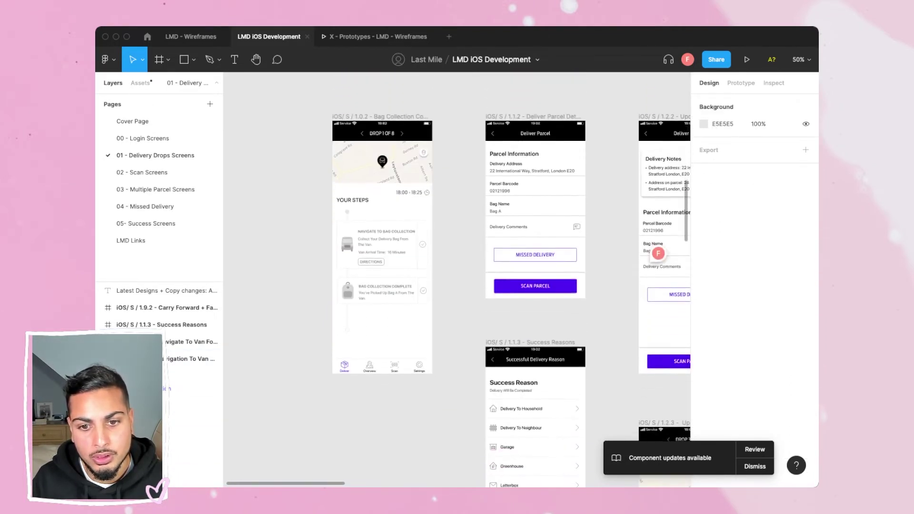
{"action": "scroll", "coordinate": [512, 280], "scroll_direction": "right", "scroll_amount": 4}
{"action": "scroll", "coordinate": [511, 280], "scroll_direction": "right", "scroll_amount": 1}
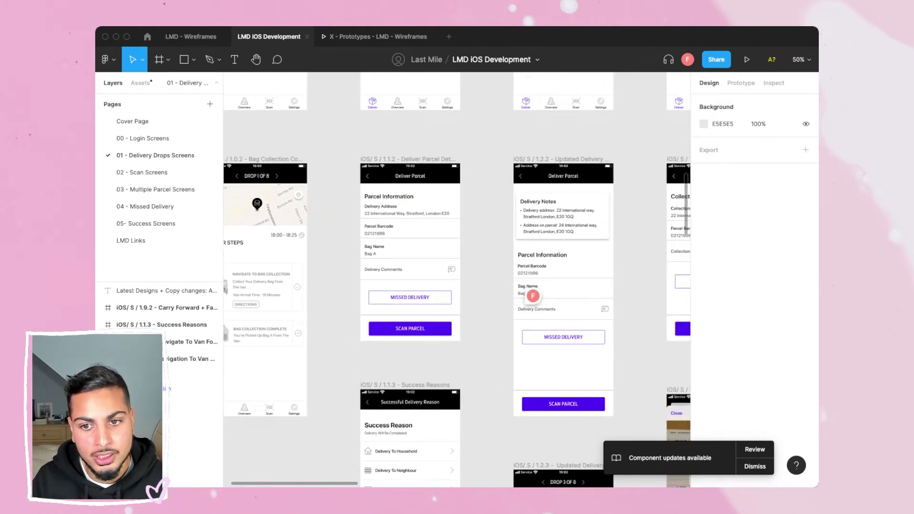
{"action": "scroll", "coordinate": [456, 279], "scroll_direction": "up", "scroll_amount": 2}
{"action": "scroll", "coordinate": [455, 280], "scroll_direction": "right", "scroll_amount": 2}
{"action": "scroll", "coordinate": [457, 280], "scroll_direction": "right", "scroll_amount": 2}
{"action": "scroll", "coordinate": [457, 279], "scroll_direction": "up", "scroll_amount": 1}
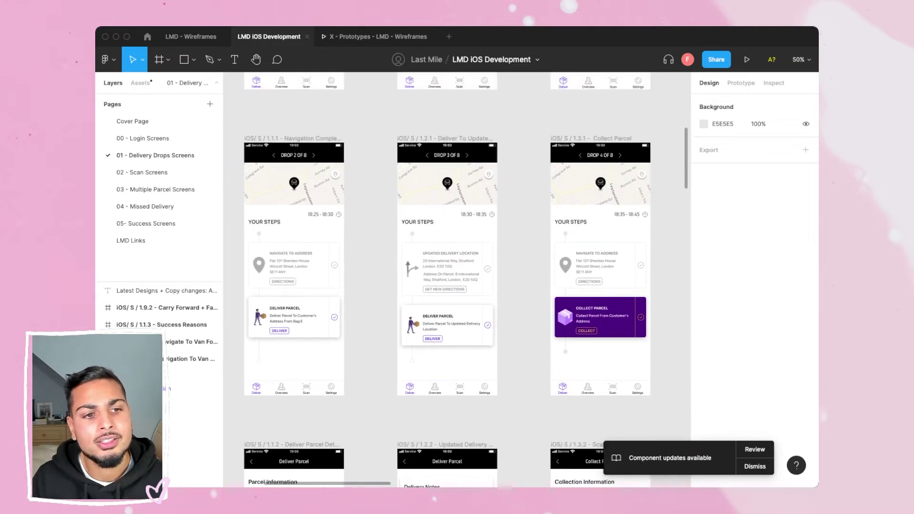
Step: Review the first-row flow frames from 1.2.0 - Delivery Location through 1.8.0 - Signature Required
{"action": "scroll", "coordinate": [457, 279], "scroll_direction": "right", "scroll_amount": 2}
{"action": "scroll", "coordinate": [456, 279], "scroll_direction": "up", "scroll_amount": 4}
{"action": "scroll", "coordinate": [456, 281], "scroll_direction": "up", "scroll_amount": 3}
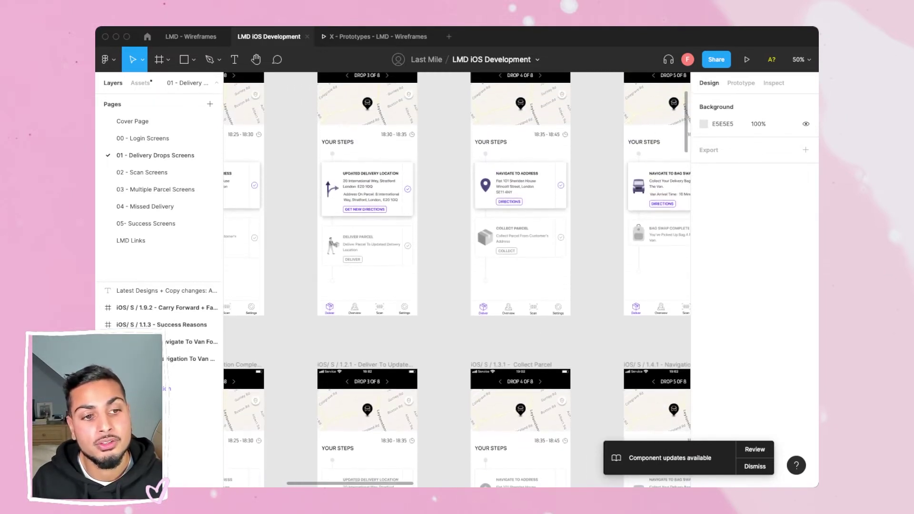
{"action": "scroll", "coordinate": [457, 281], "scroll_direction": "left", "scroll_amount": 1}
{"action": "scroll", "coordinate": [457, 280], "scroll_direction": "left", "scroll_amount": 1}
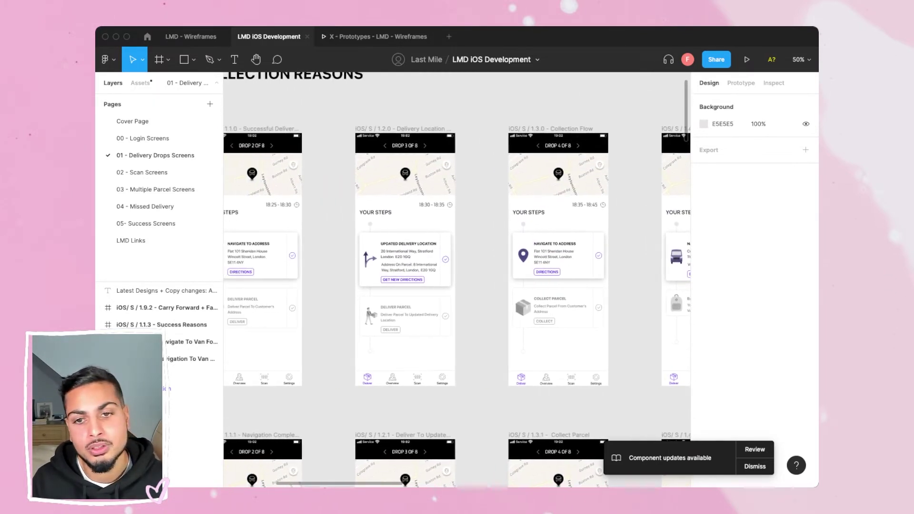
{"action": "scroll", "coordinate": [457, 281], "scroll_direction": "right", "scroll_amount": 4}
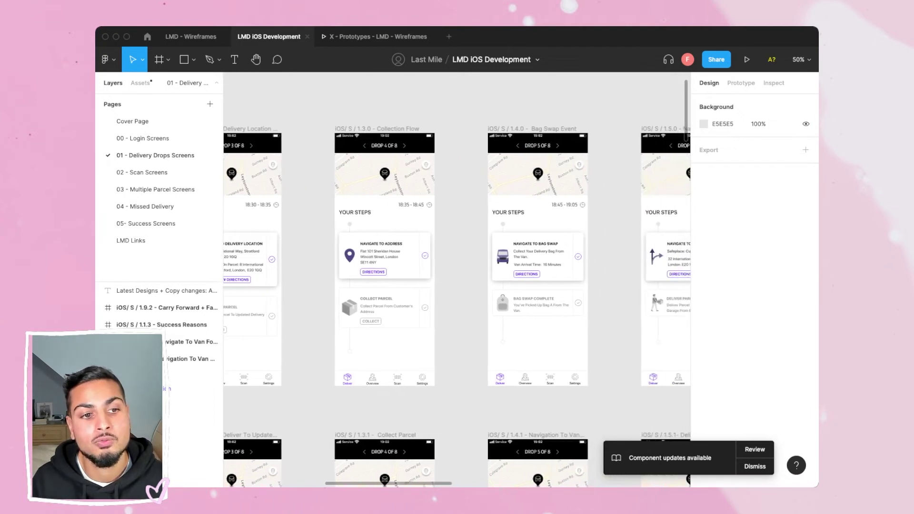
{"action": "scroll", "coordinate": [457, 281], "scroll_direction": "right", "scroll_amount": 2}
{"action": "scroll", "coordinate": [457, 281], "scroll_direction": "right", "scroll_amount": 5}
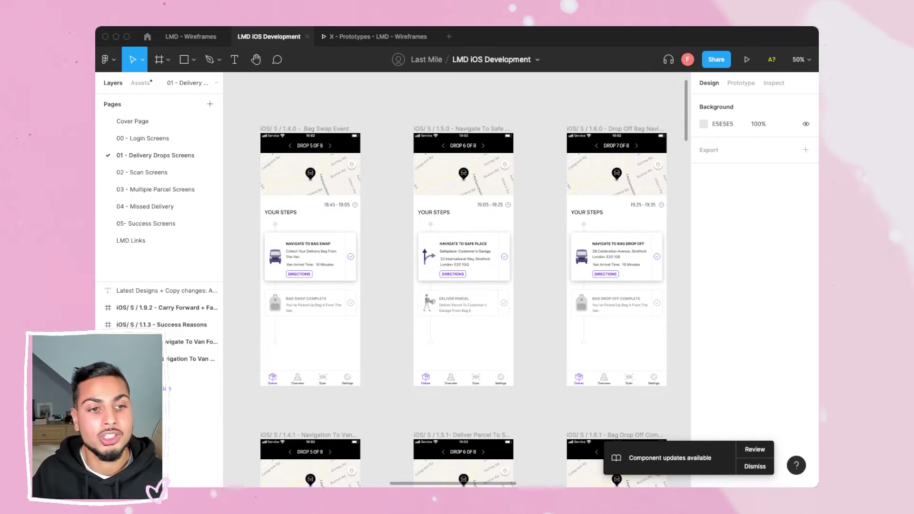
{"action": "scroll", "coordinate": [457, 280], "scroll_direction": "right", "scroll_amount": 3}
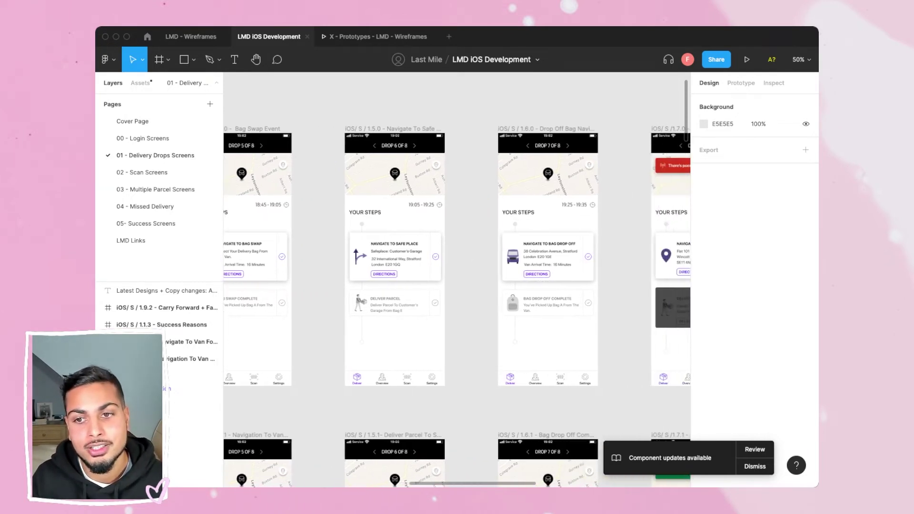
{"action": "scroll", "coordinate": [457, 281], "scroll_direction": "right", "scroll_amount": 4}
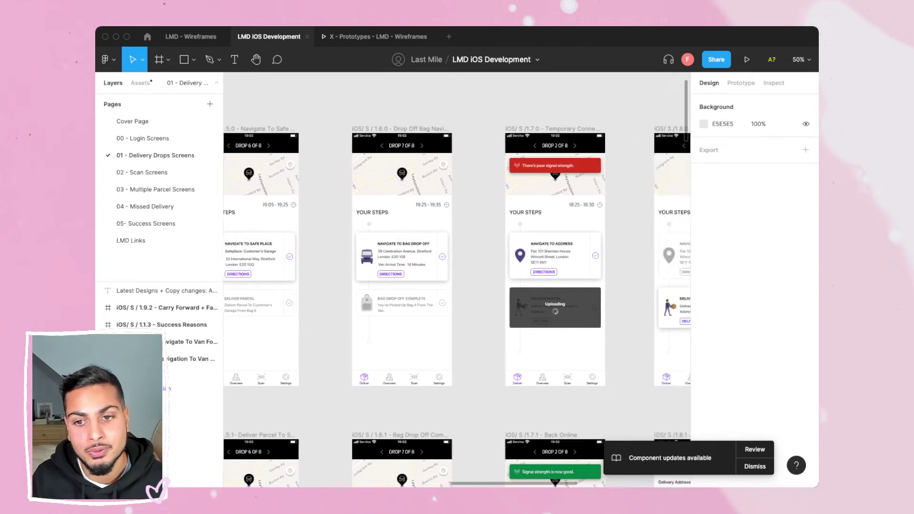
{"action": "scroll", "coordinate": [457, 307], "scroll_direction": "right", "scroll_amount": 1}
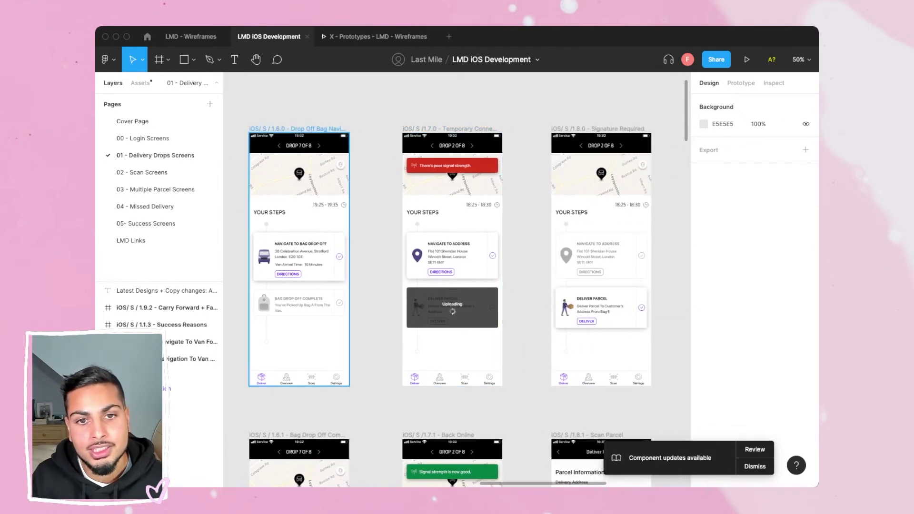
Step: Select the 1.6.0 - Drop Off Bag and 1.7.0 - Temporary Connection frames in turn, and review the follow-up screens beneath them
{"action": "left_click", "coordinate": [297, 129]}
{"action": "left_click", "coordinate": [449, 129]}
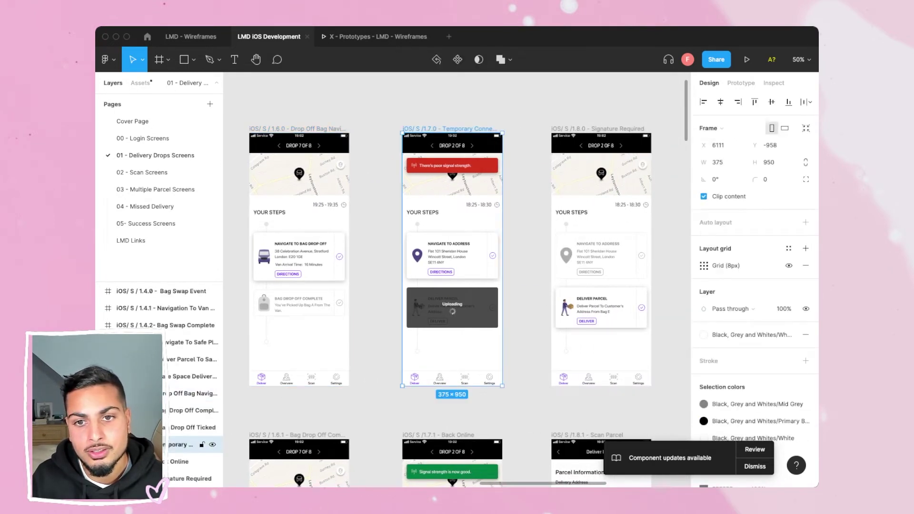
{"action": "scroll", "coordinate": [447, 280], "scroll_direction": "down", "scroll_amount": 1}
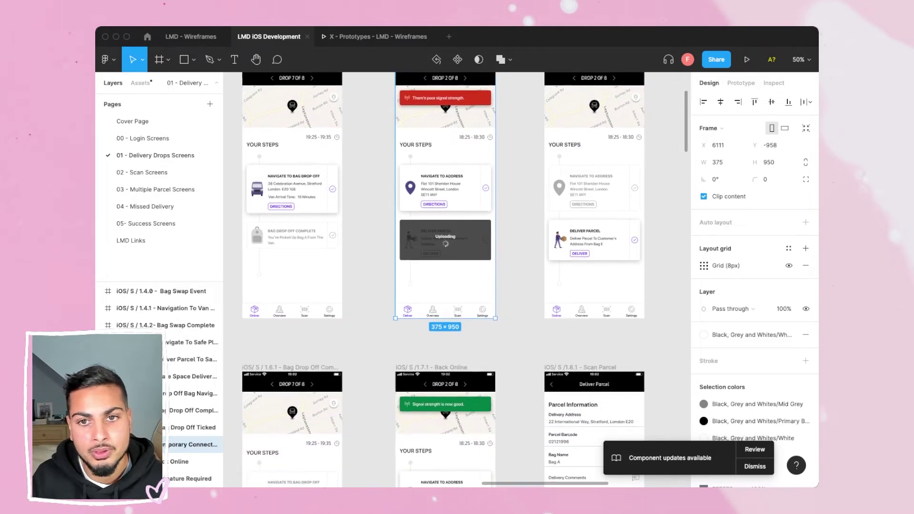
{"action": "scroll", "coordinate": [447, 280], "scroll_direction": "right", "scroll_amount": 1}
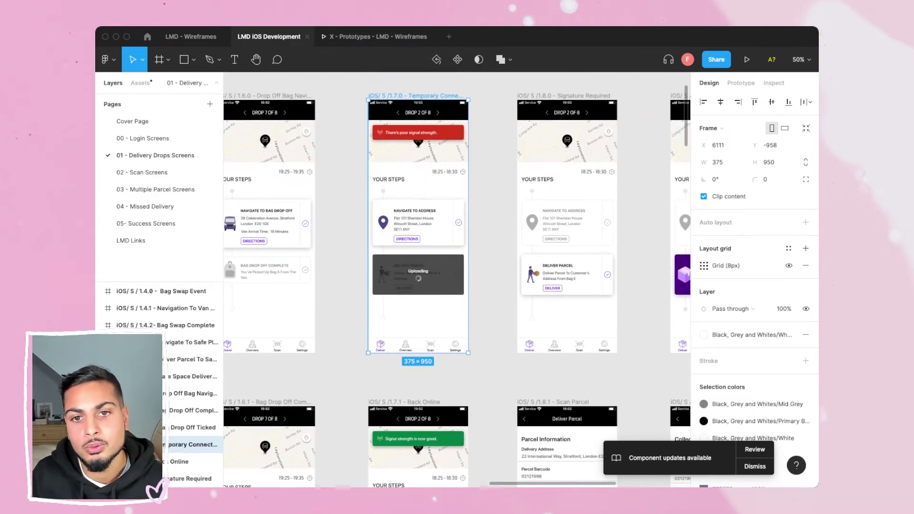
{"action": "scroll", "coordinate": [457, 280], "scroll_direction": "down", "scroll_amount": 2}
{"action": "scroll", "coordinate": [457, 280], "scroll_direction": "down", "scroll_amount": 6}
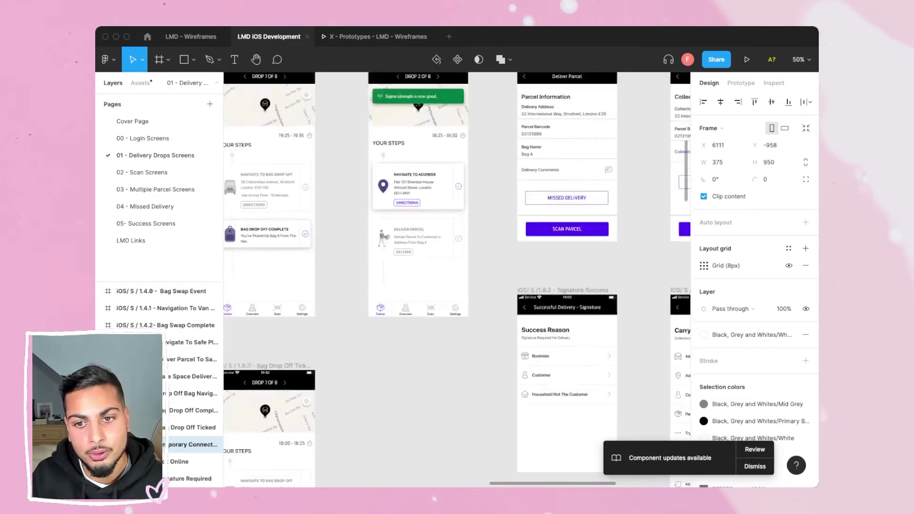
Step: Compare the 1.7.0 - Temporary Connection and 1.7.1 - Back Online frames by selecting each in turn, and deselect
{"action": "scroll", "coordinate": [456, 280], "scroll_direction": "up", "scroll_amount": 5}
{"action": "scroll", "coordinate": [456, 280], "scroll_direction": "left", "scroll_amount": 1}
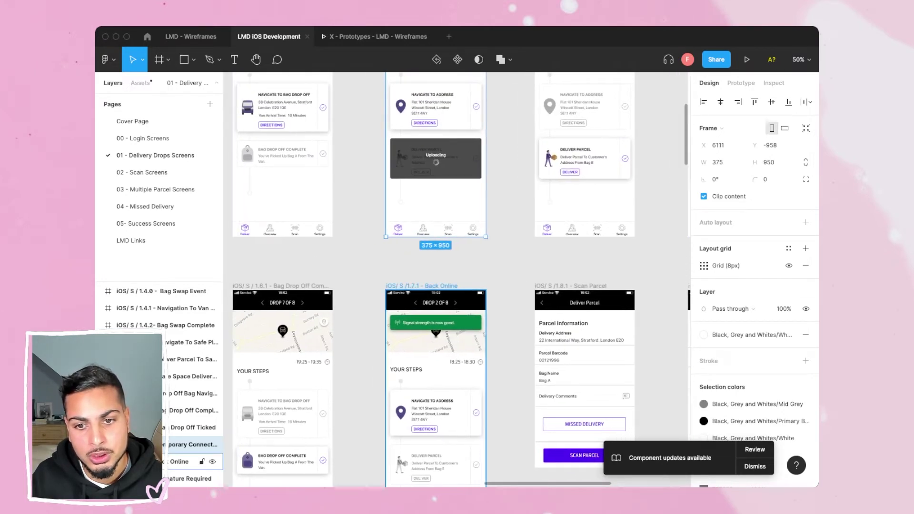
{"action": "left_click", "coordinate": [425, 286]}
{"action": "scroll", "coordinate": [425, 286], "scroll_direction": "up", "scroll_amount": 4}
{"action": "left_click", "coordinate": [432, 148]}
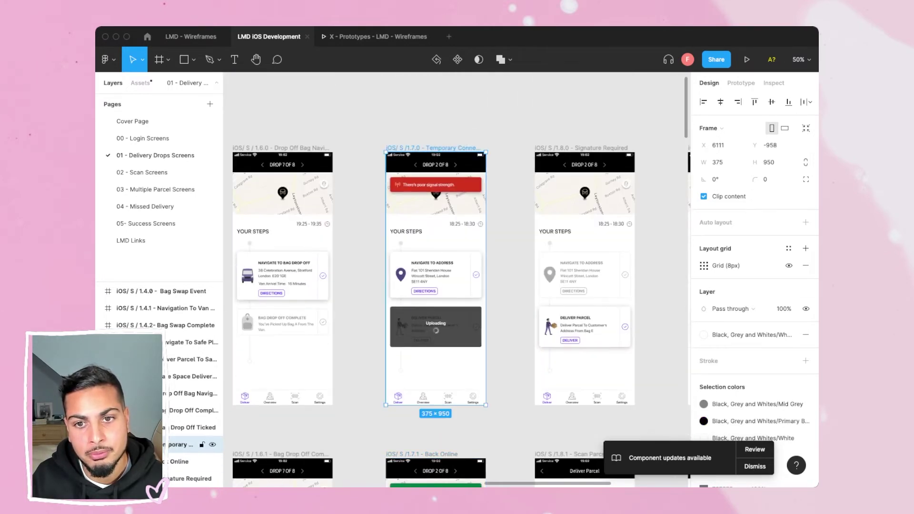
{"action": "left_click", "coordinate": [509, 148]}
Step: Review the 1.8.0 - Signature Required, 1.9.0 - Missed Collection and 1.10.0 - Missed Delivery frames with the follow-up screens beneath them
{"action": "scroll", "coordinate": [508, 148], "scroll_direction": "right", "scroll_amount": 2}
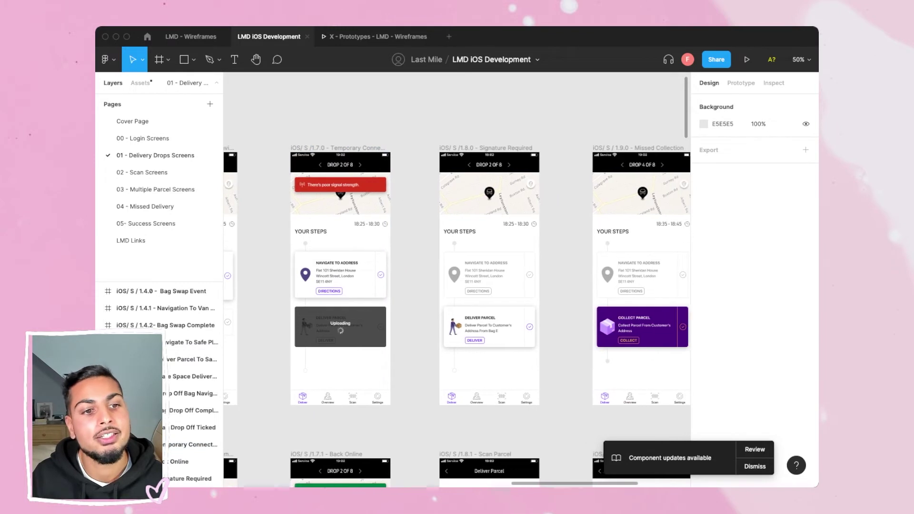
{"action": "scroll", "coordinate": [456, 280], "scroll_direction": "right", "scroll_amount": 10}
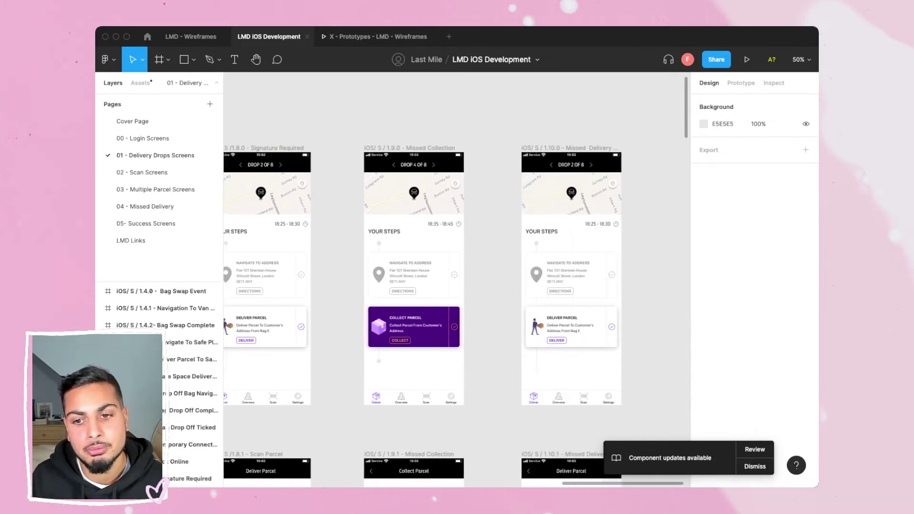
{"action": "scroll", "coordinate": [310, 210], "scroll_direction": "down", "scroll_amount": 5}
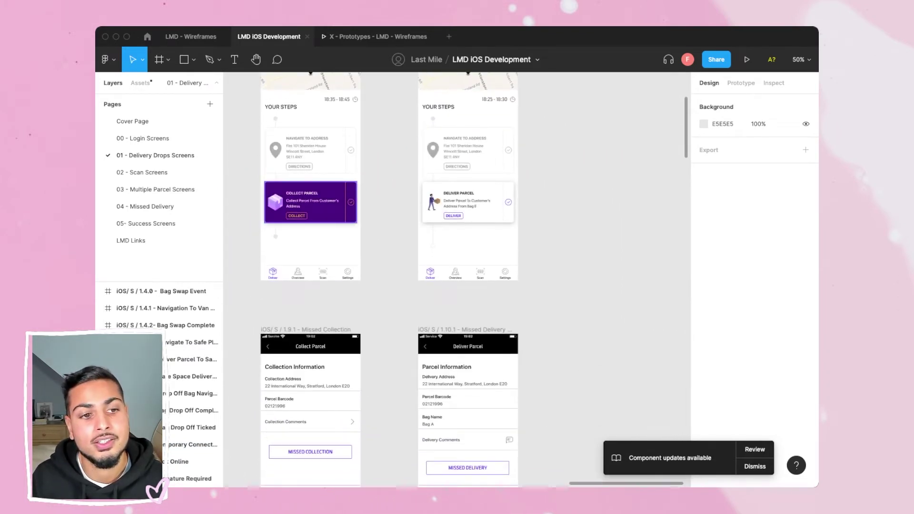
{"action": "scroll", "coordinate": [411, 202], "scroll_direction": "left", "scroll_amount": 8}
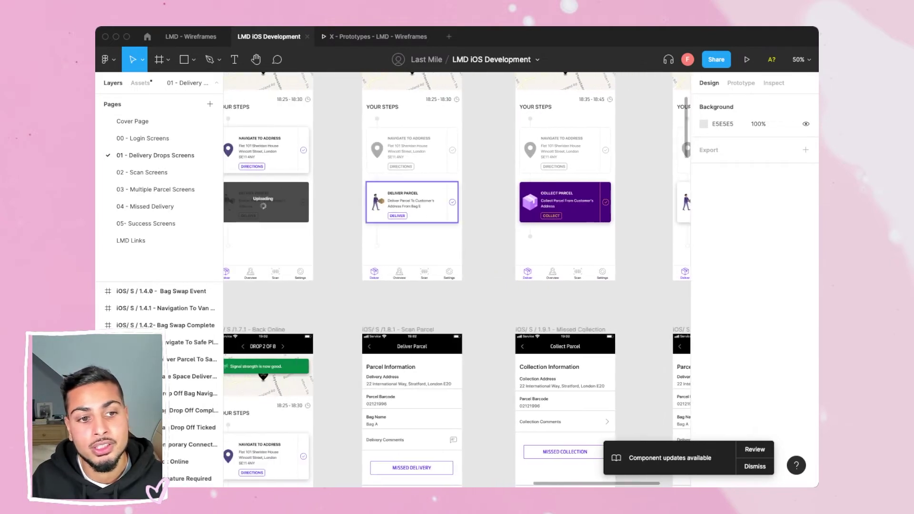
Step: Inspect the DELIVER PARCEL action card in frame 1.8.0 - Signature Required, and look back along the first row to frame 1.5.0
{"action": "left_click", "coordinate": [411, 202]}
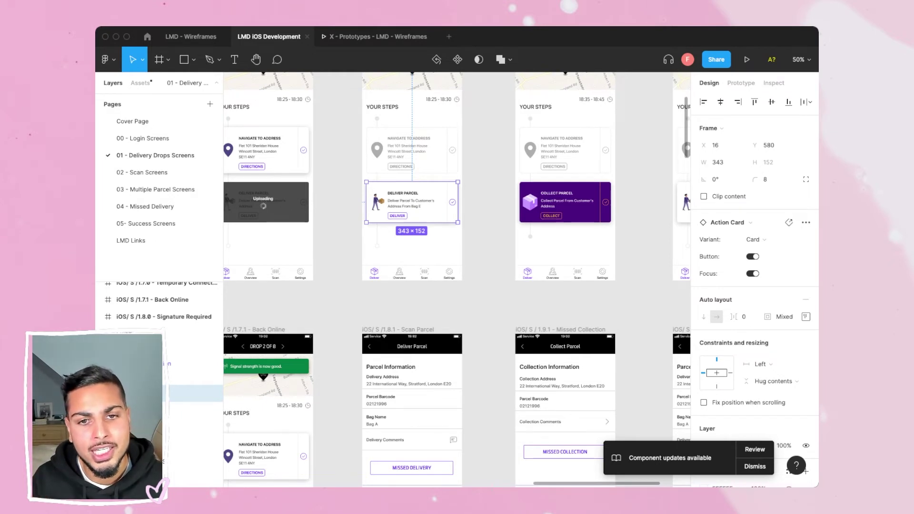
{"action": "scroll", "coordinate": [457, 281], "scroll_direction": "left", "scroll_amount": 7}
{"action": "scroll", "coordinate": [457, 281], "scroll_direction": "up", "scroll_amount": 4}
{"action": "scroll", "coordinate": [457, 281], "scroll_direction": "left", "scroll_amount": 2}
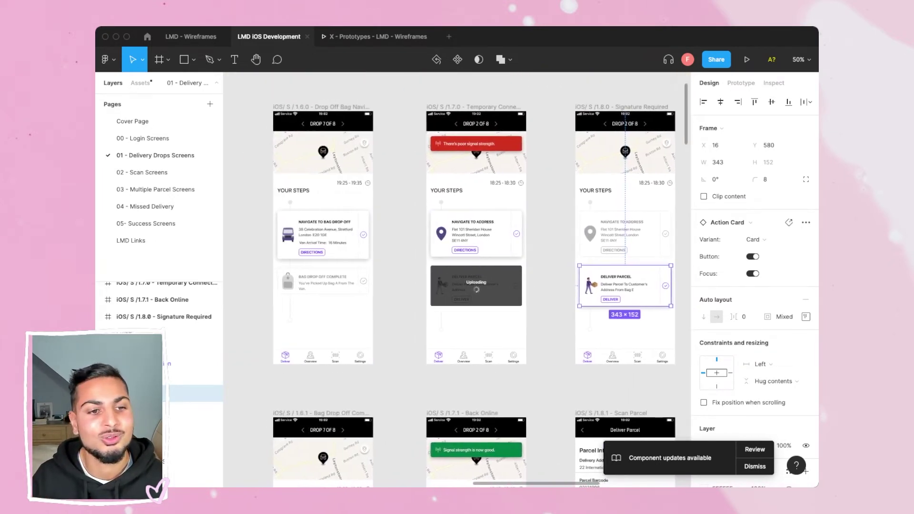
{"action": "scroll", "coordinate": [457, 281], "scroll_direction": "left", "scroll_amount": 7}
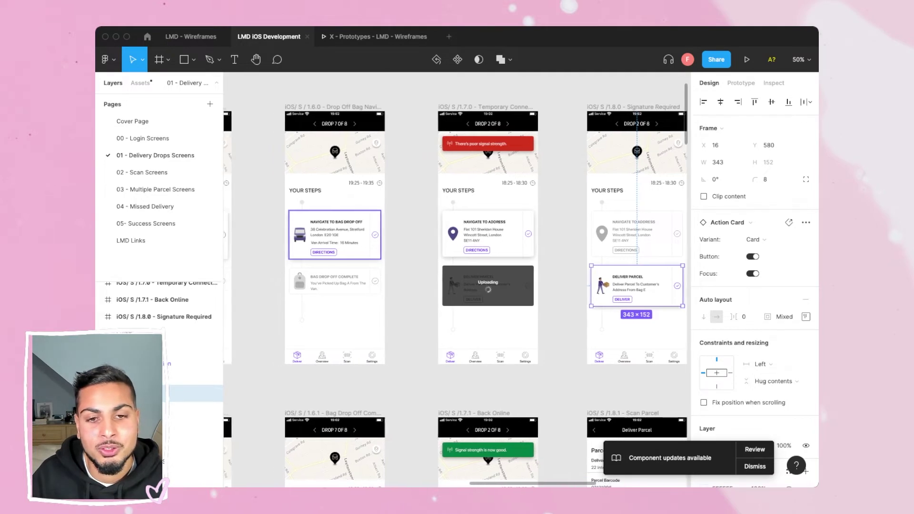
{"action": "scroll", "coordinate": [457, 281], "scroll_direction": "left", "scroll_amount": 1}
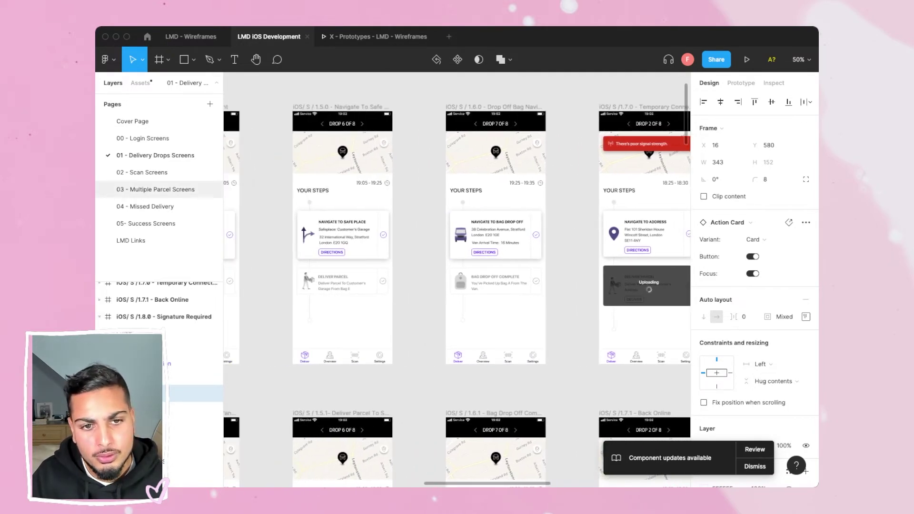
Step: Open the 03 - Multiple Parcel Screens page and review its first-row frames, starting from 3.0.0 - Multi Drop Card
{"action": "left_click", "coordinate": [156, 189]}
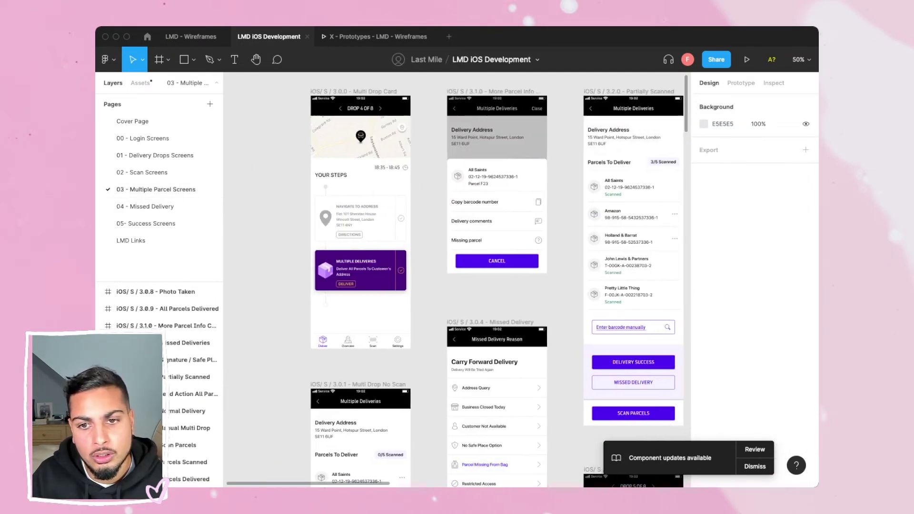
{"action": "scroll", "coordinate": [408, 260], "scroll_direction": "right", "scroll_amount": 6}
{"action": "scroll", "coordinate": [408, 260], "scroll_direction": "up", "scroll_amount": 2}
{"action": "scroll", "coordinate": [408, 259], "scroll_direction": "right", "scroll_amount": 1}
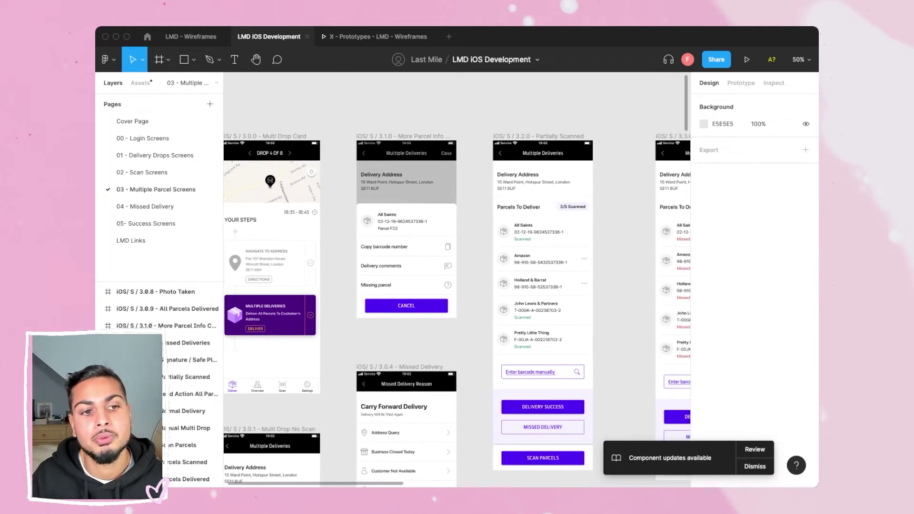
{"action": "scroll", "coordinate": [408, 260], "scroll_direction": "left", "scroll_amount": 3}
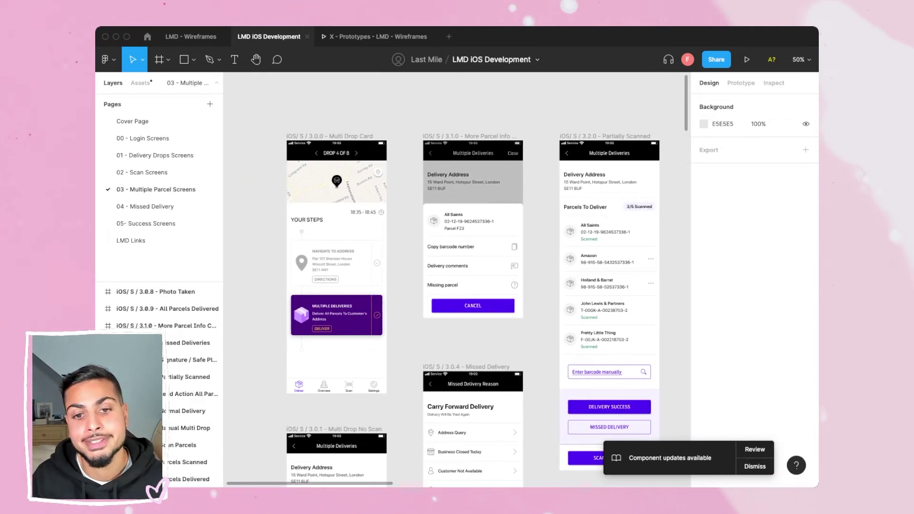
Step: Review the 3.0.x multi drop frames down the first column, and select the 3.0.2 - Scanner Open frame
{"action": "scroll", "coordinate": [473, 280], "scroll_direction": "down", "scroll_amount": 4}
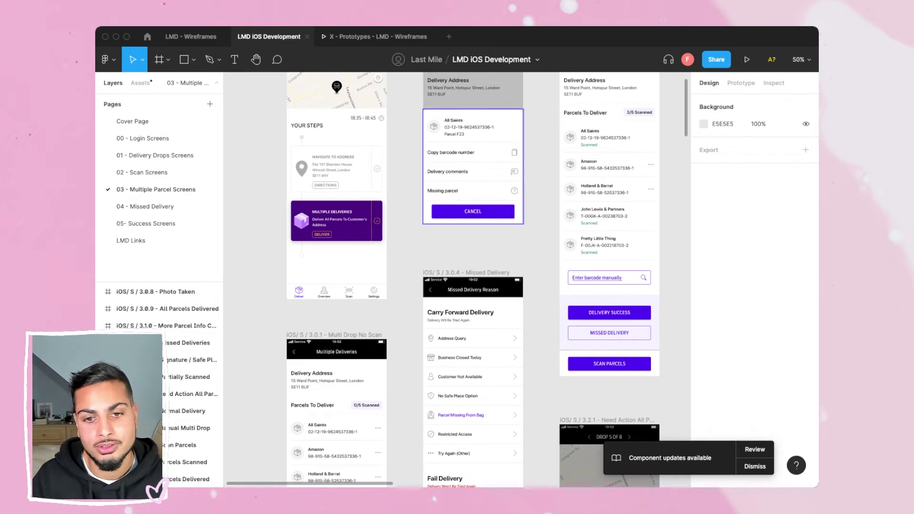
{"action": "scroll", "coordinate": [473, 280], "scroll_direction": "up", "scroll_amount": 4}
{"action": "scroll", "coordinate": [473, 280], "scroll_direction": "down", "scroll_amount": 6}
{"action": "scroll", "coordinate": [472, 280], "scroll_direction": "down", "scroll_amount": 1}
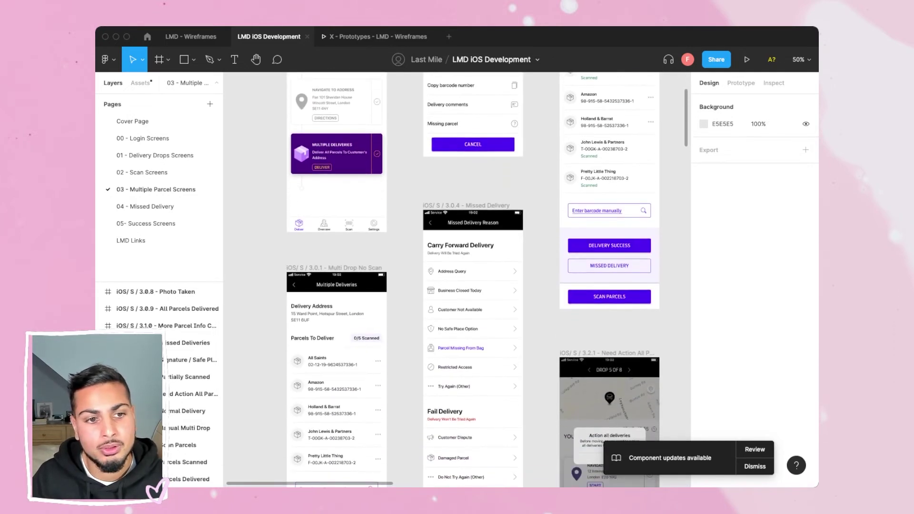
{"action": "scroll", "coordinate": [473, 280], "scroll_direction": "left", "scroll_amount": 1}
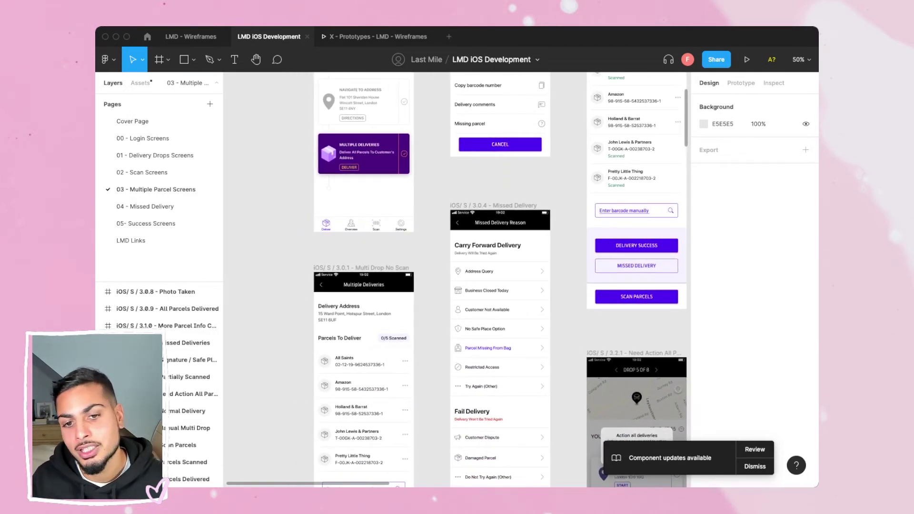
{"action": "scroll", "coordinate": [472, 279], "scroll_direction": "down", "scroll_amount": 12}
{"action": "scroll", "coordinate": [472, 280], "scroll_direction": "right", "scroll_amount": 4}
{"action": "scroll", "coordinate": [300, 285], "scroll_direction": "down", "scroll_amount": 3}
{"action": "left_click", "coordinate": [291, 267]}
Step: Return to the 3.0.0 - Multi Drop Card frame and review it beside 3.1.0 - More Parcel Info and 3.2.0 - Partially Scanned
{"action": "scroll", "coordinate": [292, 267], "scroll_direction": "left", "scroll_amount": 4}
{"action": "scroll", "coordinate": [292, 267], "scroll_direction": "up", "scroll_amount": 1}
{"action": "scroll", "coordinate": [457, 279], "scroll_direction": "up", "scroll_amount": 5}
{"action": "scroll", "coordinate": [456, 280], "scroll_direction": "right", "scroll_amount": 12}
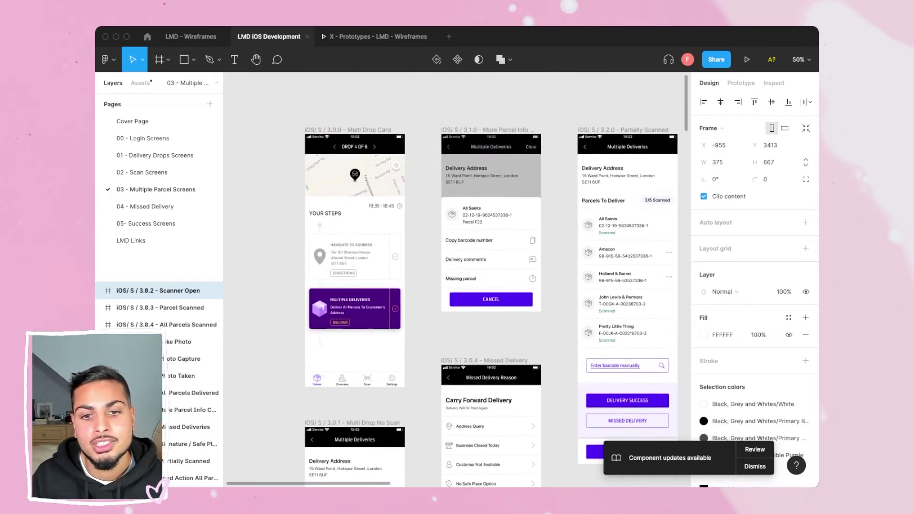
{"action": "scroll", "coordinate": [457, 280], "scroll_direction": "up", "scroll_amount": 4}
{"action": "scroll", "coordinate": [457, 280], "scroll_direction": "right", "scroll_amount": 2}
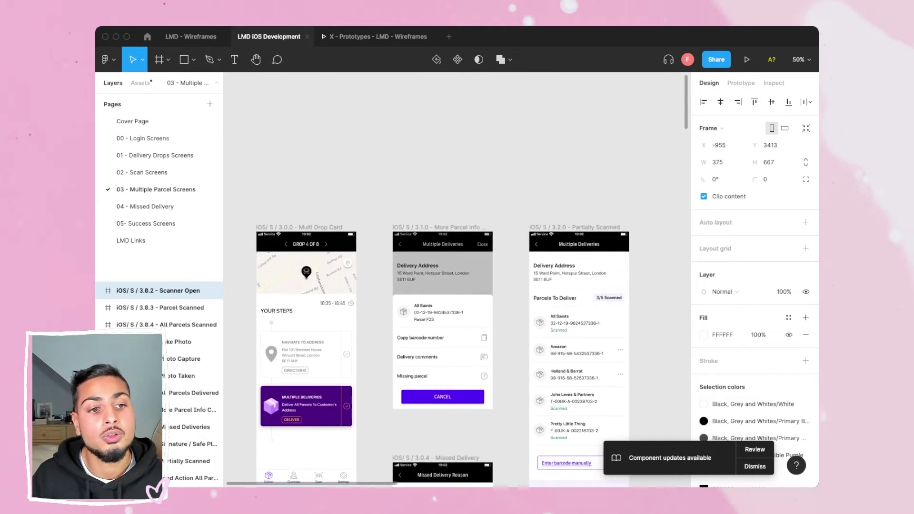
{"action": "scroll", "coordinate": [457, 280], "scroll_direction": "left", "scroll_amount": 2}
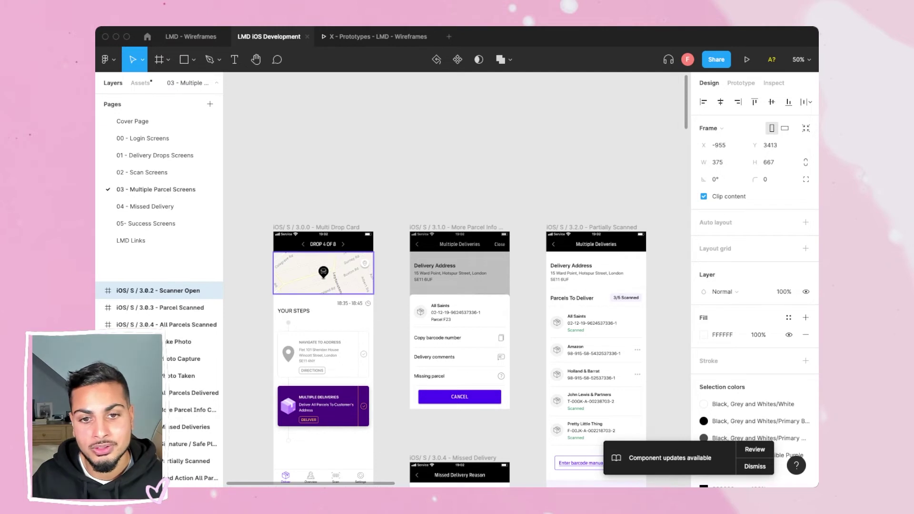
Step: Examine the 3.1.0, 3.2.0 and 3.3.0 multiple delivery flows and the frames beneath them
{"action": "scroll", "coordinate": [456, 280], "scroll_direction": "down", "scroll_amount": 4}
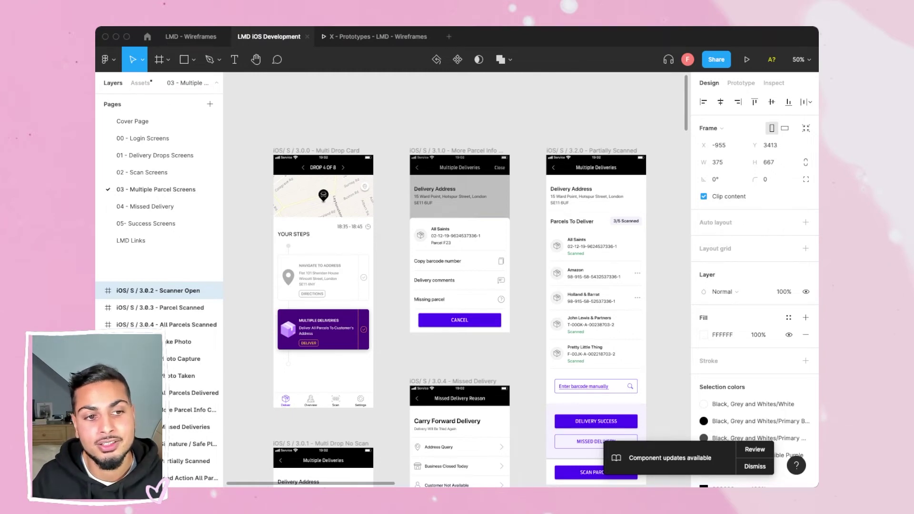
{"action": "scroll", "coordinate": [456, 280], "scroll_direction": "down", "scroll_amount": 2}
{"action": "scroll", "coordinate": [457, 280], "scroll_direction": "right", "scroll_amount": 2}
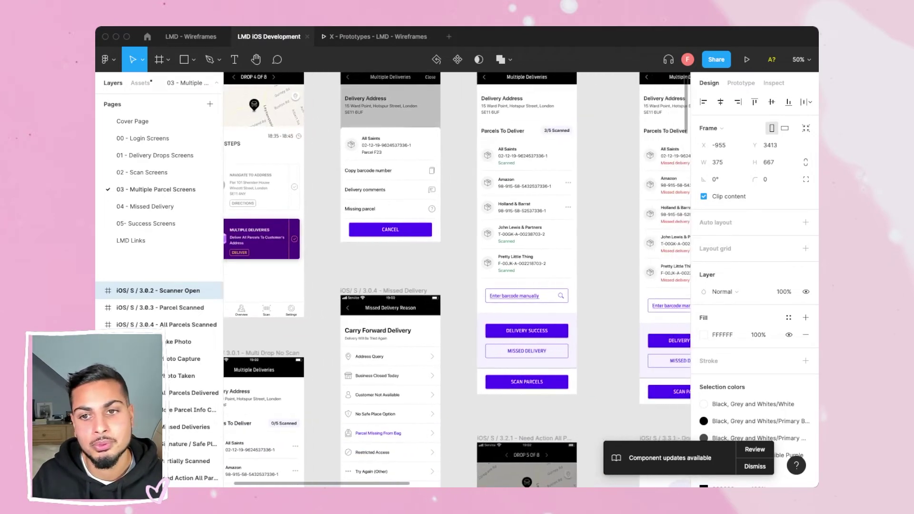
{"action": "scroll", "coordinate": [457, 280], "scroll_direction": "up", "scroll_amount": 2}
{"action": "scroll", "coordinate": [456, 316], "scroll_direction": "right", "scroll_amount": 1}
{"action": "scroll", "coordinate": [457, 316], "scroll_direction": "right", "scroll_amount": 7}
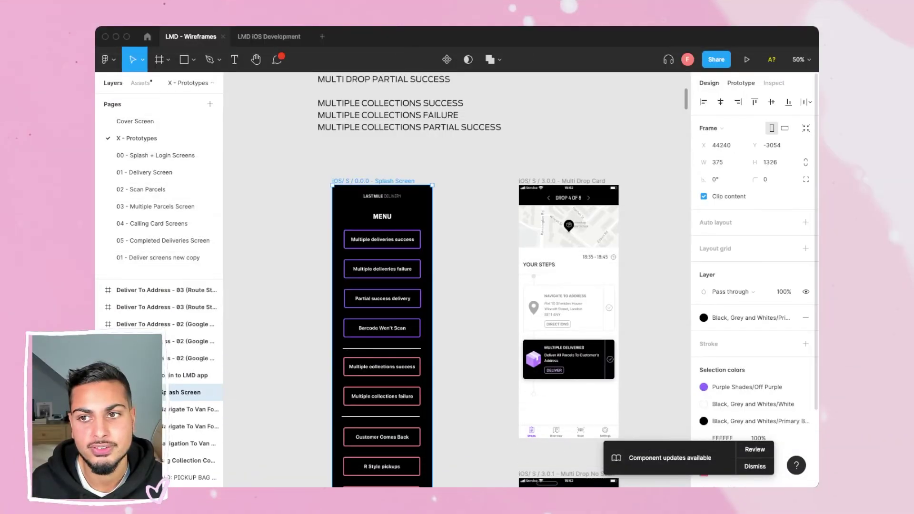
Step: Present the Splash Screen menu prototype from the LMD - Wireframes file, and review all of its scenario options
{"action": "left_click", "coordinate": [746, 59]}
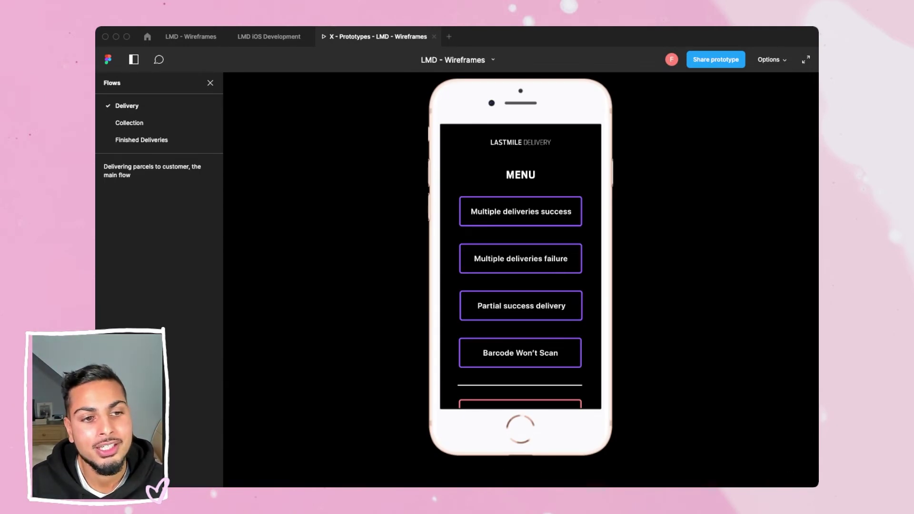
{"action": "scroll", "coordinate": [520, 267], "scroll_direction": "down", "scroll_amount": 10}
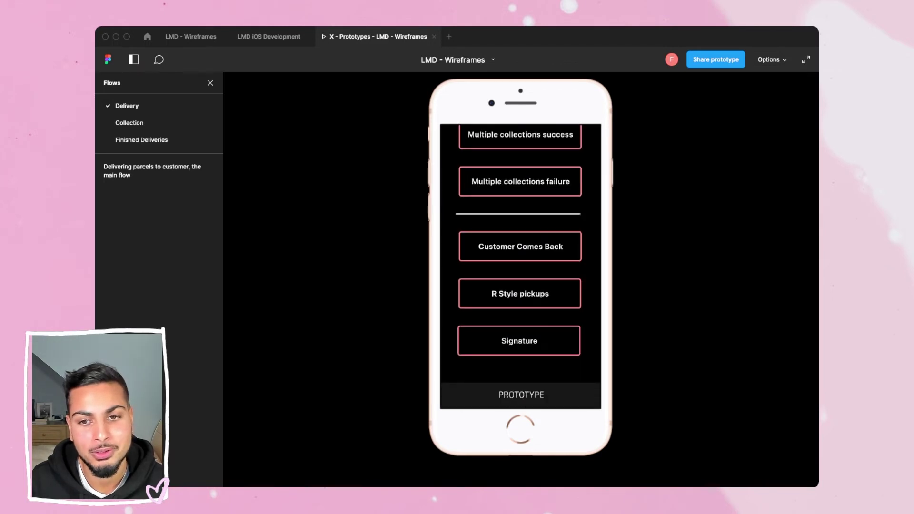
{"action": "scroll", "coordinate": [520, 266], "scroll_direction": "up", "scroll_amount": 10}
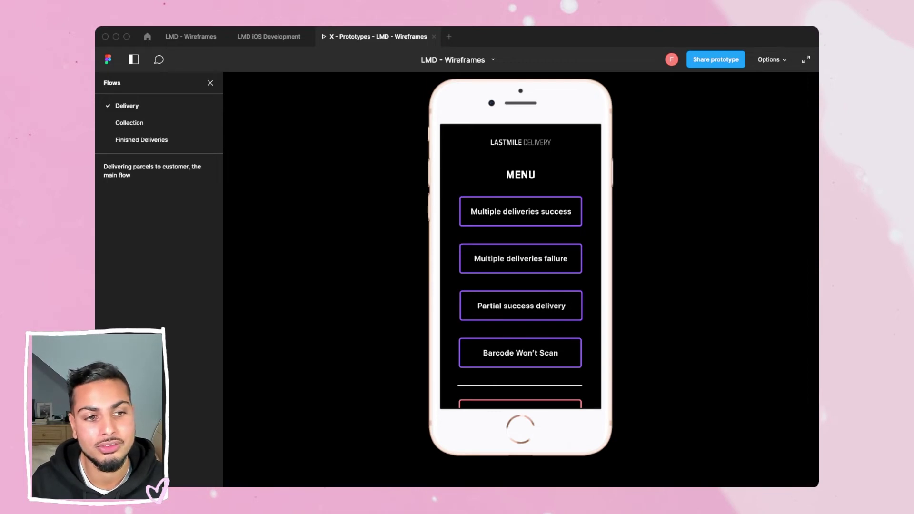
Step: Start the Multiple deliveries success scenario in the prototype, open the MULTIPLE DELIVERIES card's delivery screen, and review the parcel list
{"action": "left_click", "coordinate": [520, 212]}
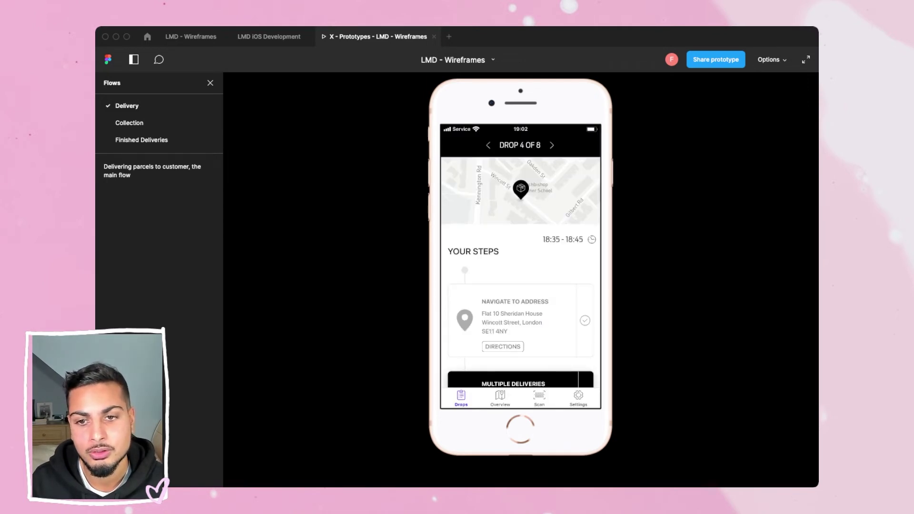
{"action": "scroll", "coordinate": [521, 271], "scroll_direction": "down", "scroll_amount": 3}
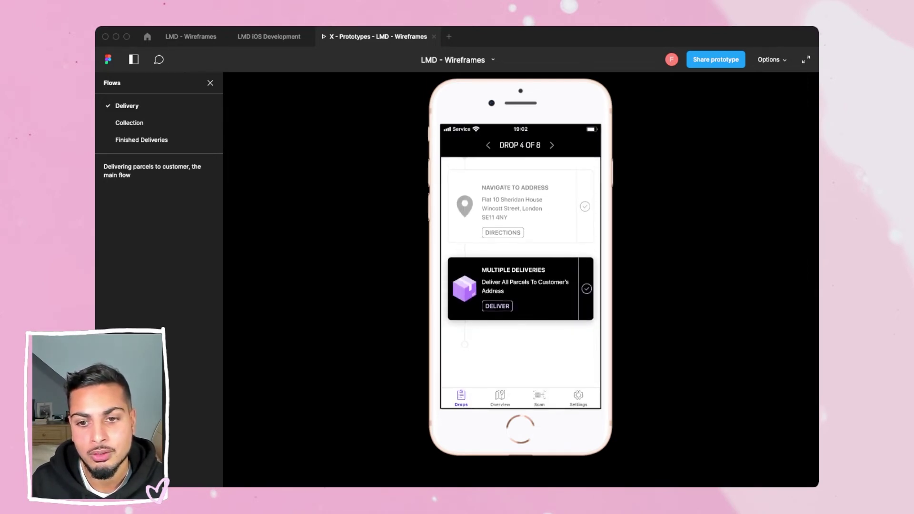
{"action": "left_click", "coordinate": [497, 306]}
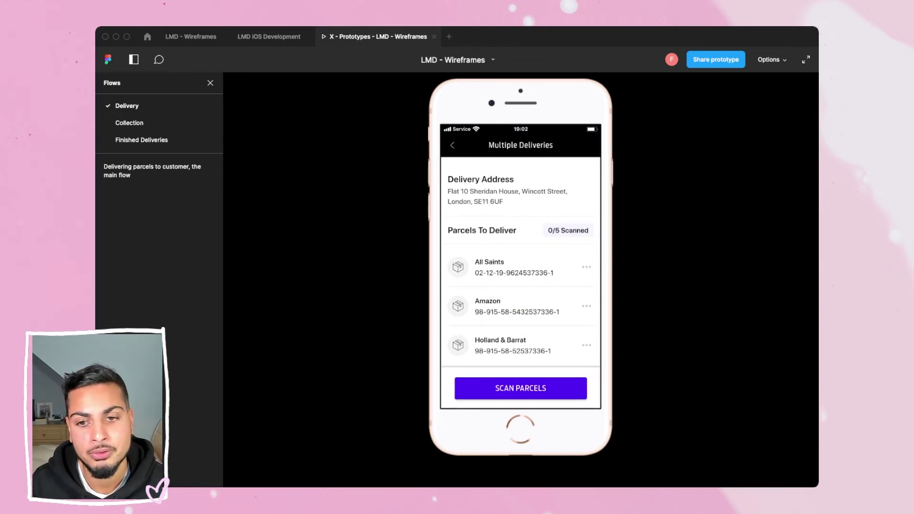
{"action": "scroll", "coordinate": [520, 271], "scroll_direction": "down", "scroll_amount": 5}
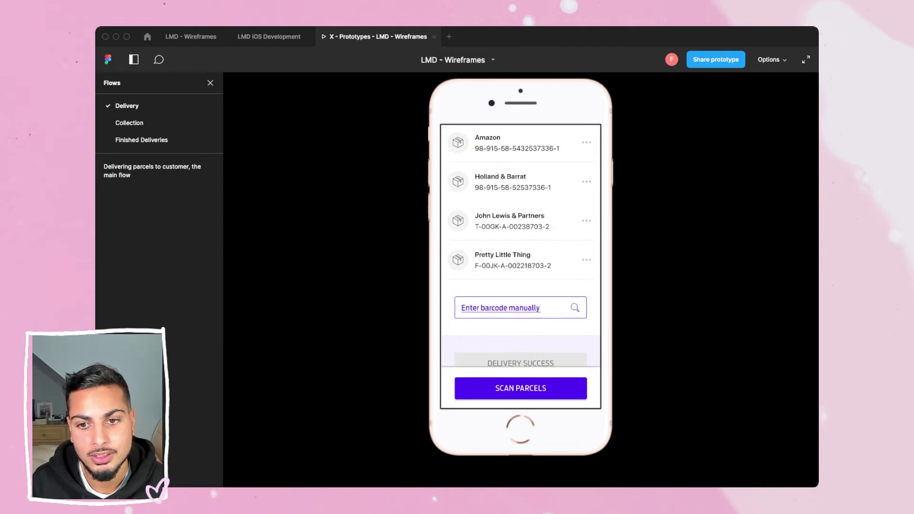
{"action": "scroll", "coordinate": [520, 272], "scroll_direction": "up", "scroll_amount": 5}
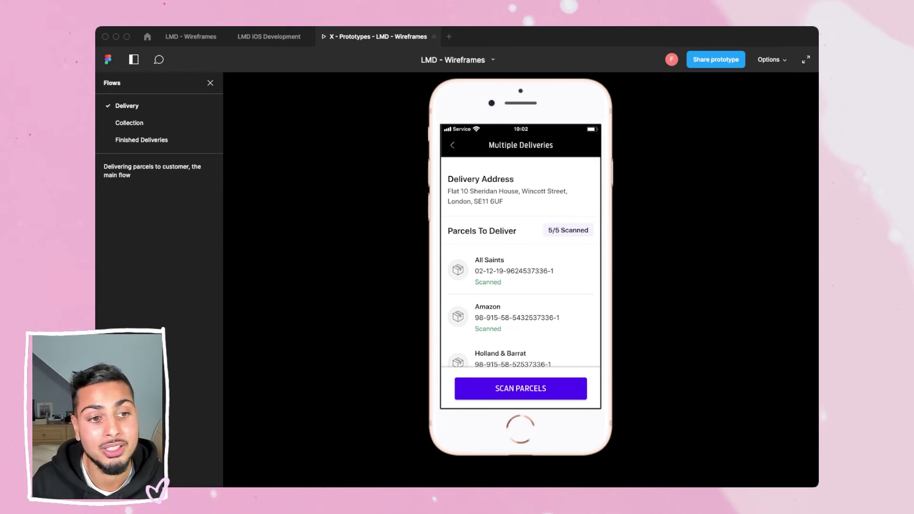
Step: Review the scanned parcels on the prototype's Multiple Deliveries screen, and choose DELIVERY SUCCESS
{"action": "scroll", "coordinate": [521, 262], "scroll_direction": "down", "scroll_amount": 1}
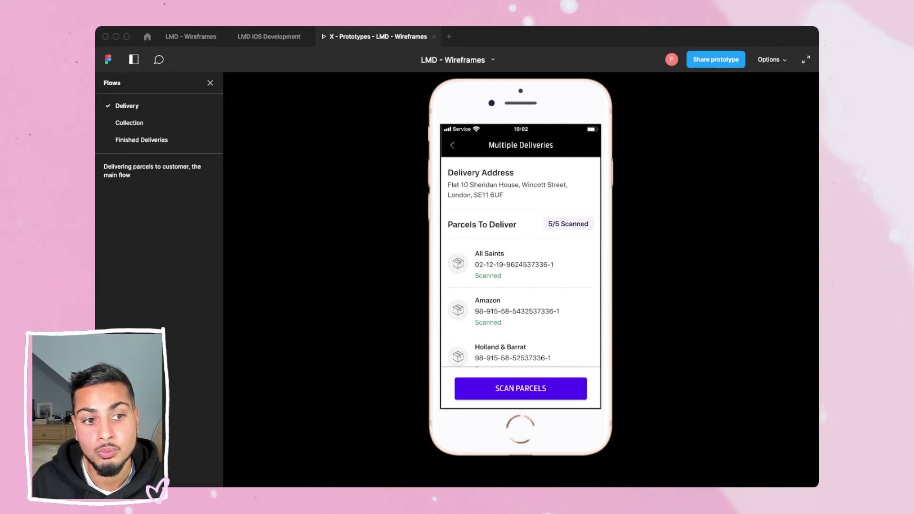
{"action": "scroll", "coordinate": [521, 262], "scroll_direction": "down", "scroll_amount": 10}
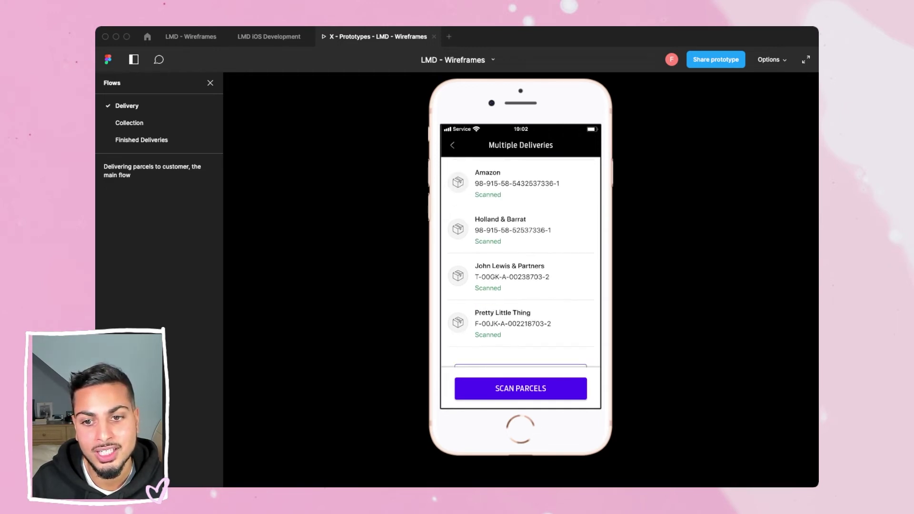
{"action": "scroll", "coordinate": [521, 261], "scroll_direction": "up", "scroll_amount": 10}
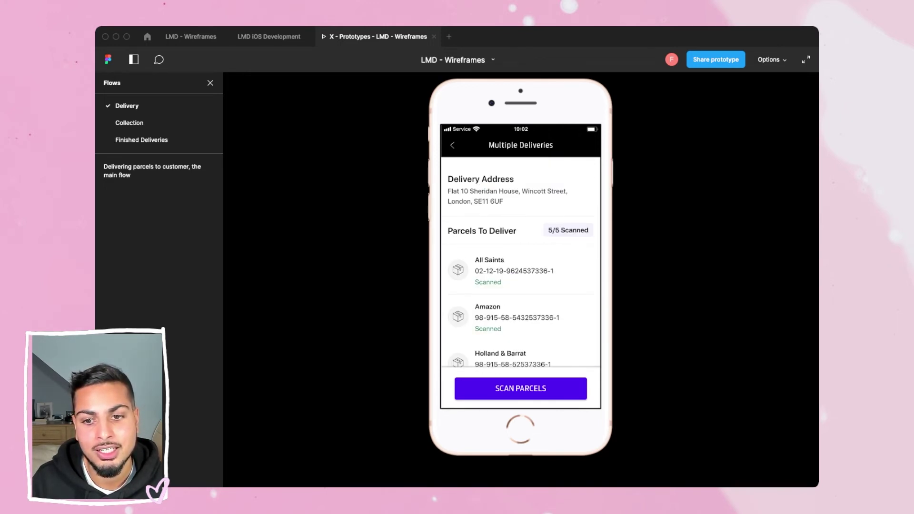
{"action": "scroll", "coordinate": [521, 262], "scroll_direction": "down", "scroll_amount": 10}
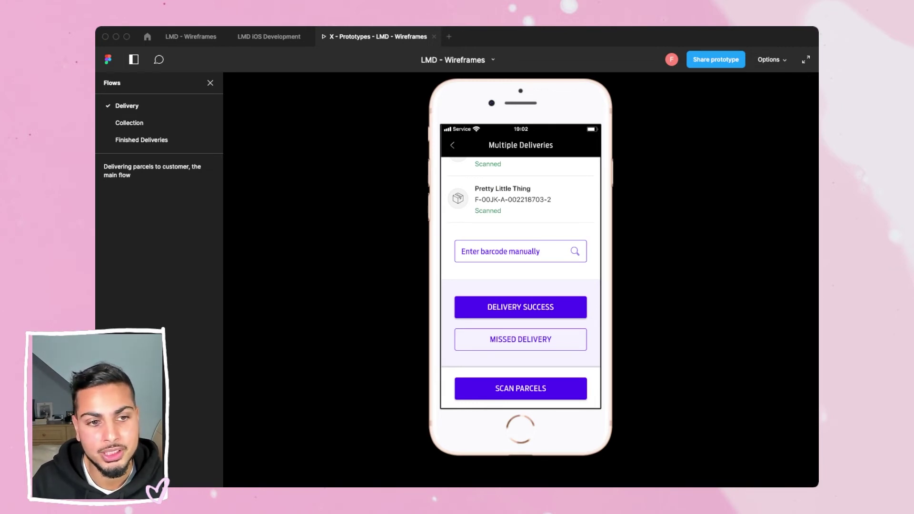
{"action": "left_click", "coordinate": [521, 307]}
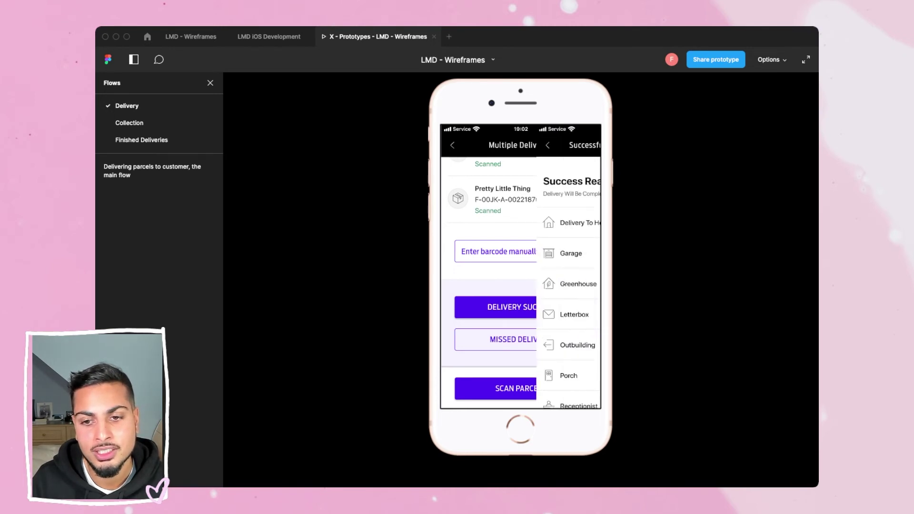
Step: Review the delivery location options on the prototype's Successful Delivery Reason screen
{"action": "scroll", "coordinate": [521, 286], "scroll_direction": "down", "scroll_amount": 3}
{"action": "scroll", "coordinate": [521, 286], "scroll_direction": "up", "scroll_amount": 3}
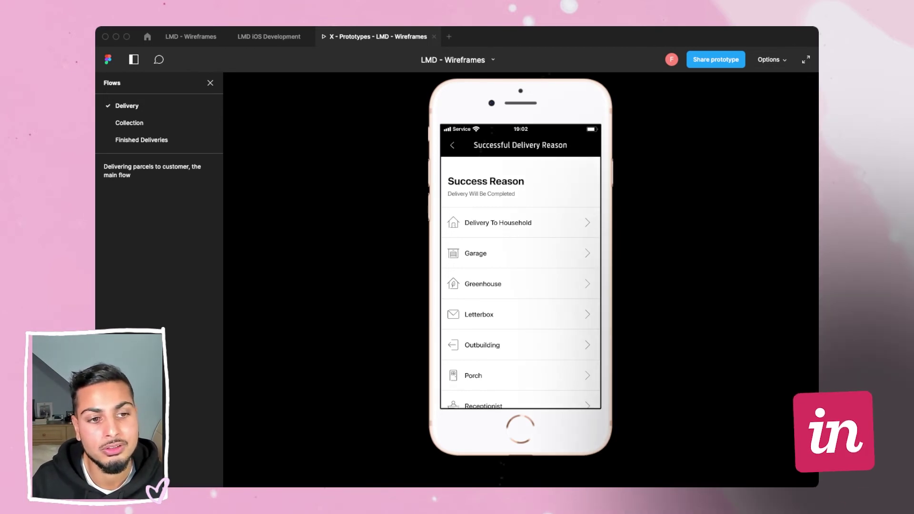
{"action": "scroll", "coordinate": [520, 286], "scroll_direction": "down", "scroll_amount": 3}
{"action": "scroll", "coordinate": [520, 286], "scroll_direction": "up", "scroll_amount": 3}
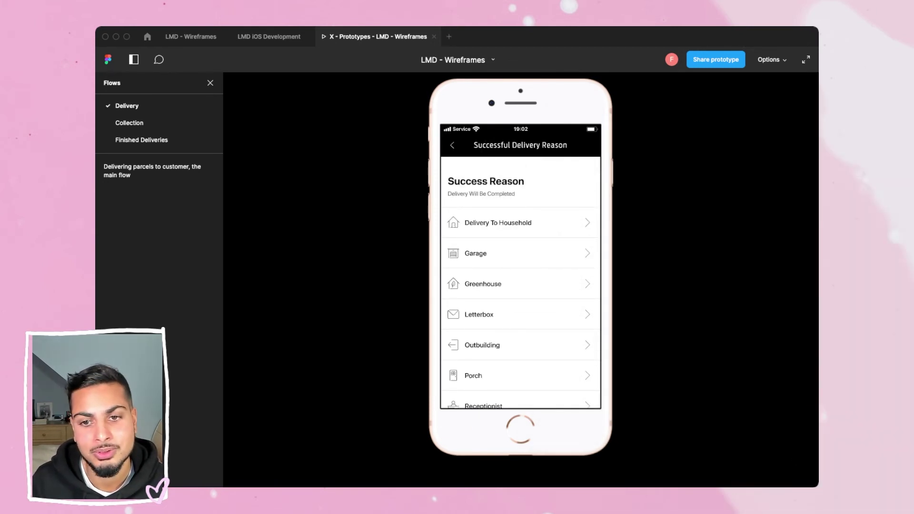
Step: Advance the prototype through the parcel photo capture screens to the completed Multiple Deliveries screen, and review the parcel list
{"action": "key", "text": "Right"}
{"action": "key", "text": "Right"}
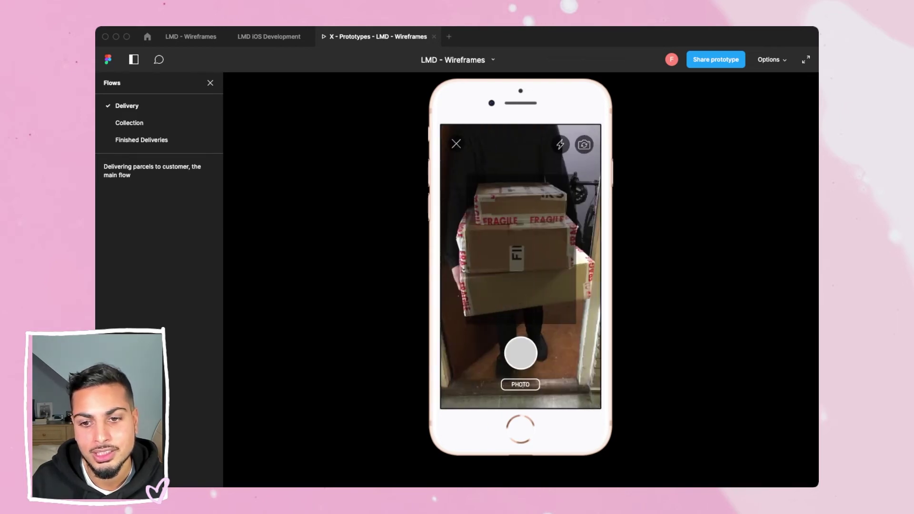
{"action": "key", "text": "Right"}
{"action": "key", "text": "Right"}
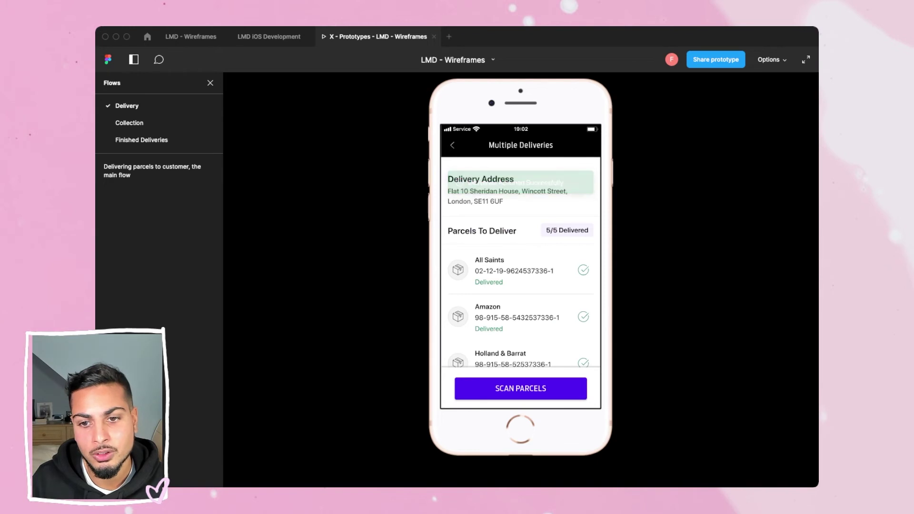
{"action": "scroll", "coordinate": [521, 262], "scroll_direction": "up", "scroll_amount": 5}
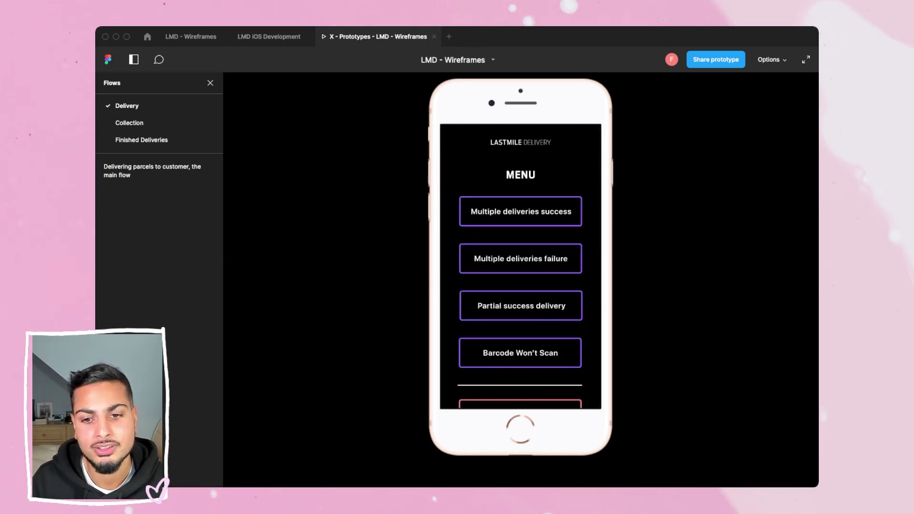
Step: Restart the Multiple deliveries success scenario from the prototype menu, and open delivery from the MULTIPLE DELIVERIES card
{"action": "scroll", "coordinate": [520, 267], "scroll_direction": "down", "scroll_amount": 2}
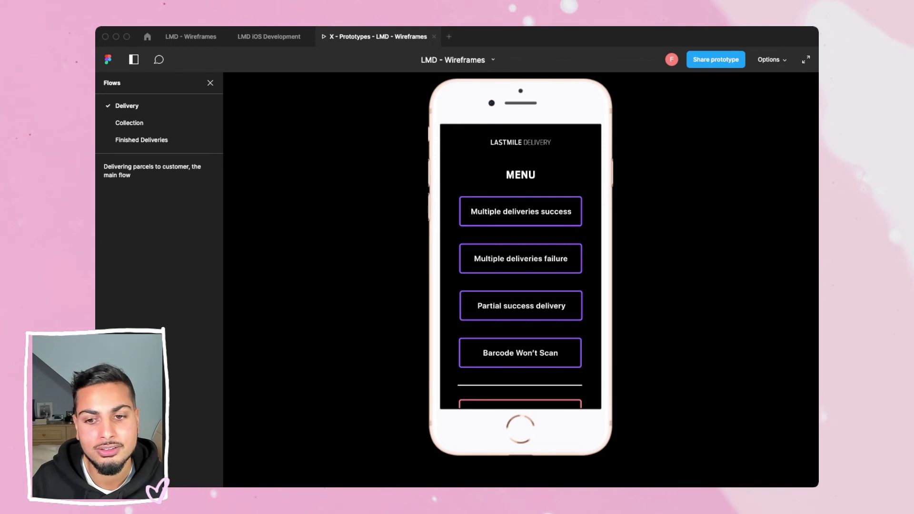
{"action": "left_click", "coordinate": [521, 211]}
{"action": "scroll", "coordinate": [520, 266], "scroll_direction": "down", "scroll_amount": 3}
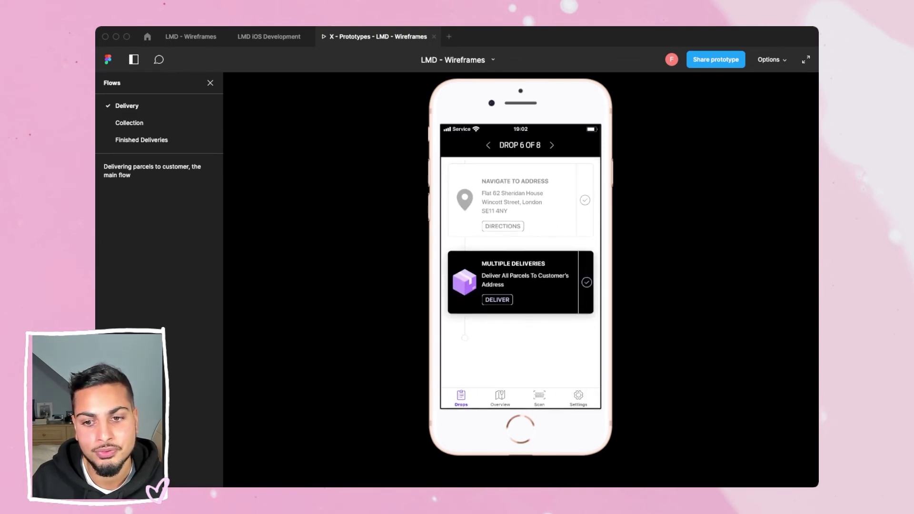
{"action": "left_click", "coordinate": [498, 299]}
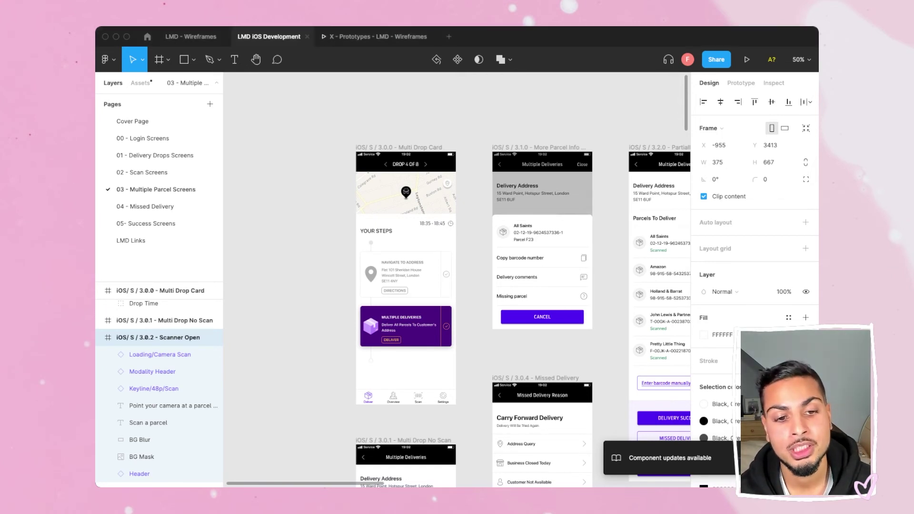
Step: Inspect the layers in the 3.0.2 - Scanner Open frame of LMD iOS Development, from Loading/Camera Scan down to BG Mask
{"action": "left_click", "coordinate": [156, 329]}
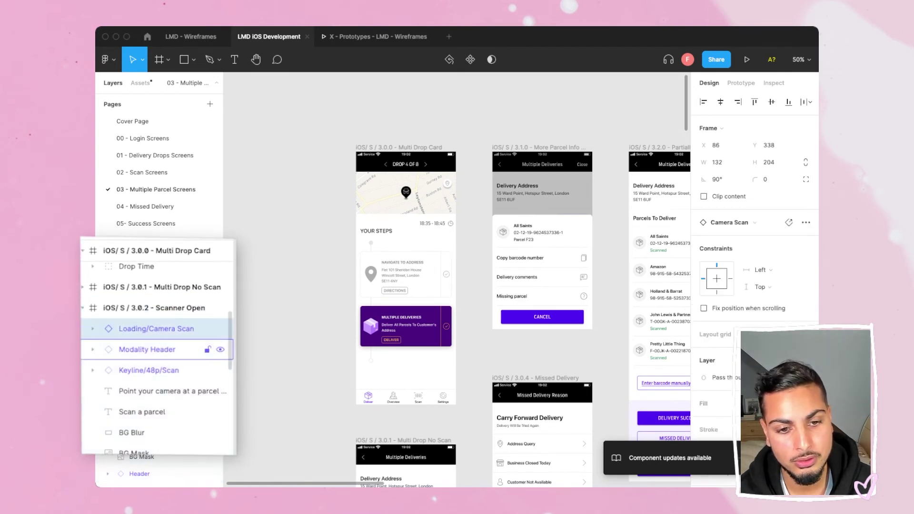
{"action": "left_click", "coordinate": [147, 350]}
{"action": "left_click", "coordinate": [149, 369]}
{"action": "key", "text": "Tab"}
{"action": "key", "text": "Tab"}
{"action": "key", "text": "Tab"}
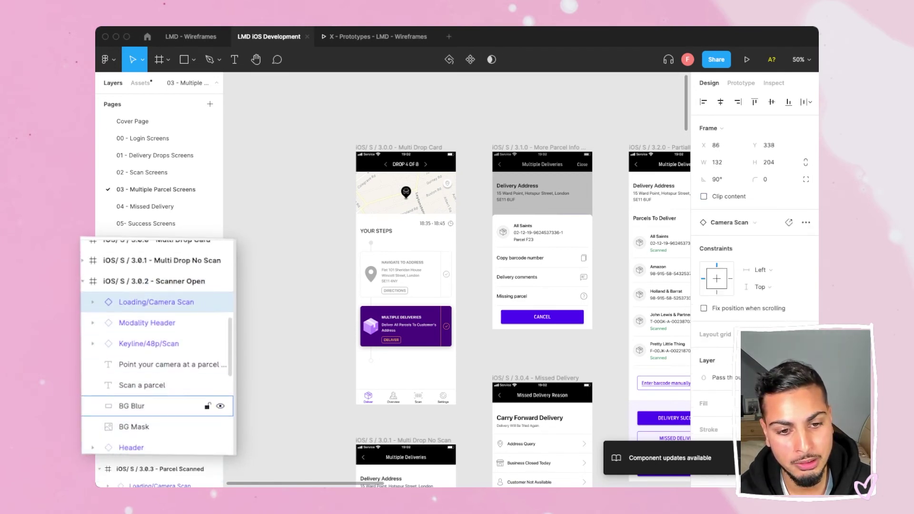
{"action": "left_click", "coordinate": [142, 347]}
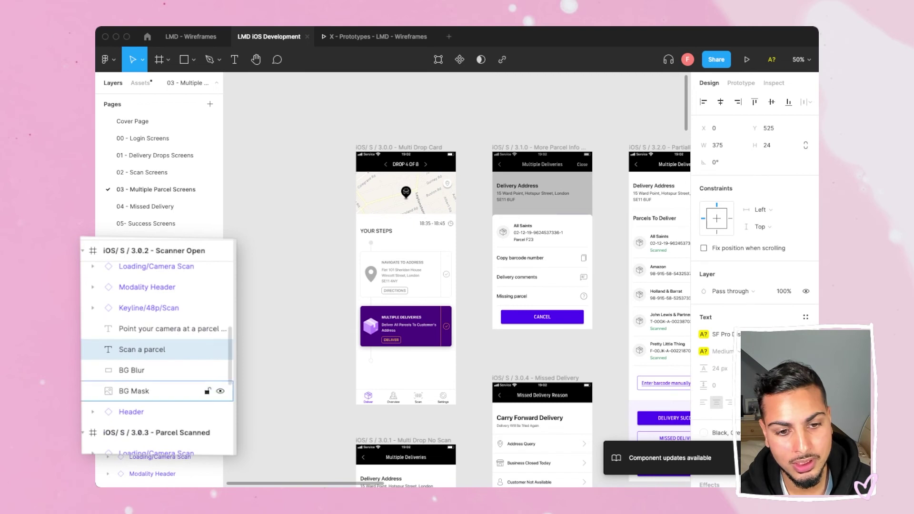
{"action": "left_click", "coordinate": [134, 388]}
Step: Examine the layers of the 3.0.3 - Parcel Scanned frame, collapse the 3.0.3 and 3.0.4 frames, and review the frame names beneath
{"action": "scroll", "coordinate": [157, 374], "scroll_direction": "down", "scroll_amount": 3}
{"action": "scroll", "coordinate": [157, 404], "scroll_direction": "down", "scroll_amount": 5}
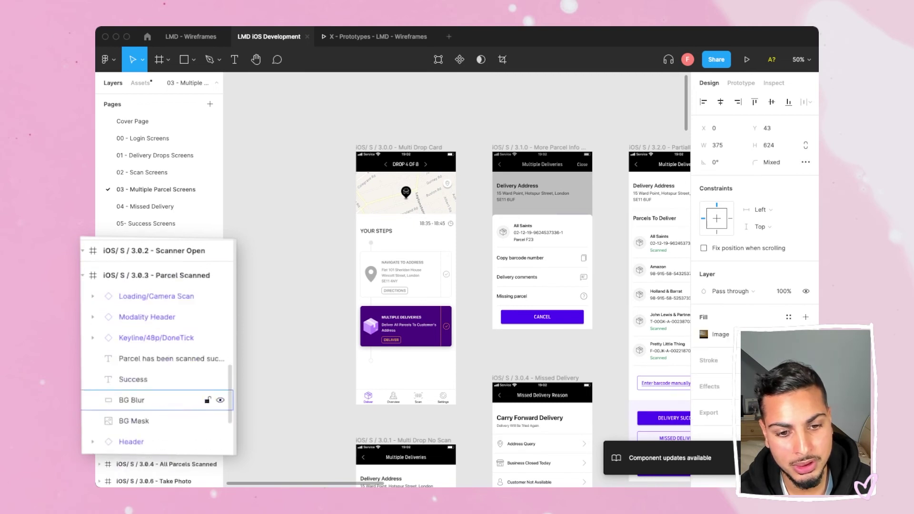
{"action": "left_click", "coordinate": [82, 413]}
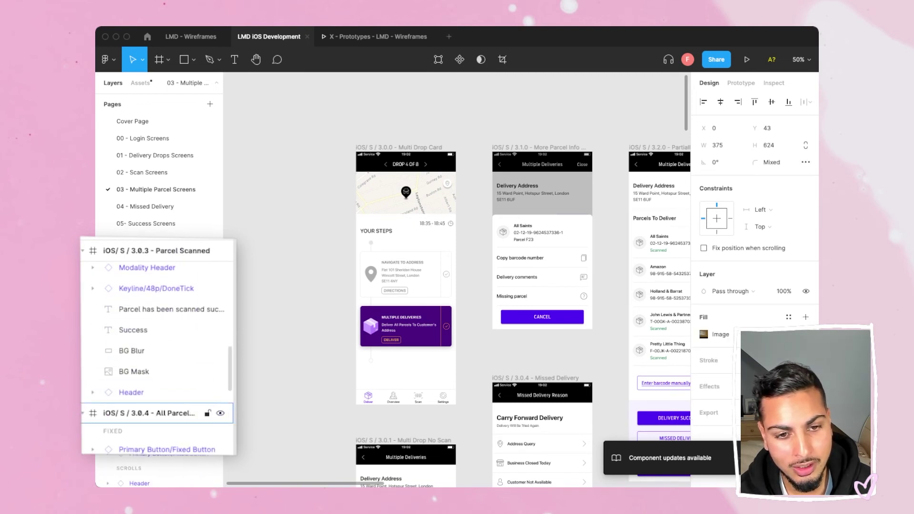
{"action": "left_click", "coordinate": [83, 413]}
{"action": "scroll", "coordinate": [142, 404], "scroll_direction": "down", "scroll_amount": 4}
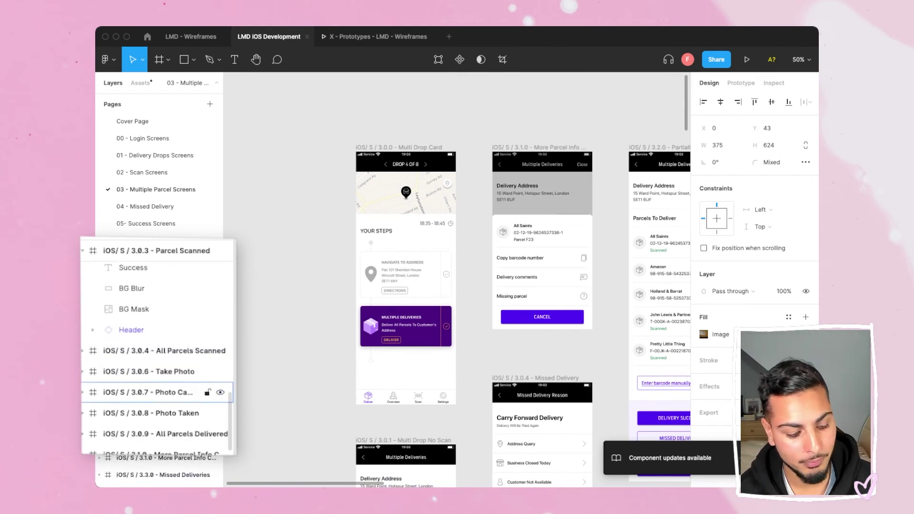
{"action": "scroll", "coordinate": [157, 371], "scroll_direction": "down", "scroll_amount": 2}
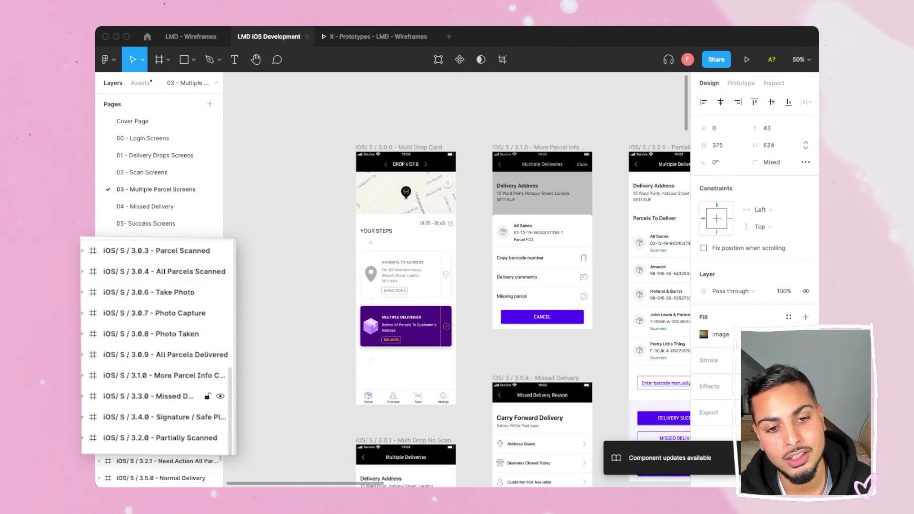
Step: Select the 3.0.3 - Parcel Scanned, 3.0.4 - All Parcels Scanned and 3.0.6 - Take Photo frames in turn, and review the remaining frame names
{"action": "scroll", "coordinate": [157, 362], "scroll_direction": "up", "scroll_amount": 4}
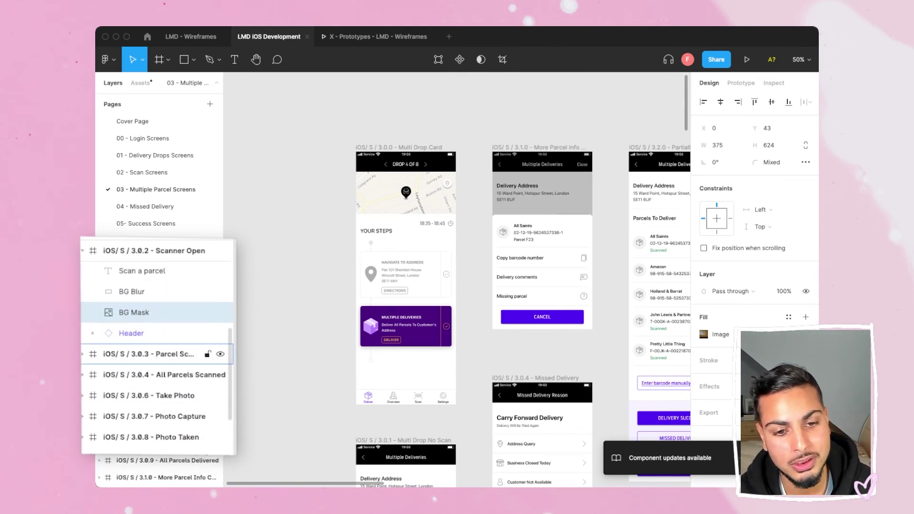
{"action": "left_click", "coordinate": [153, 354]}
{"action": "left_click", "coordinate": [152, 375]}
{"action": "left_click", "coordinate": [148, 395]}
{"action": "scroll", "coordinate": [157, 380], "scroll_direction": "down", "scroll_amount": 3}
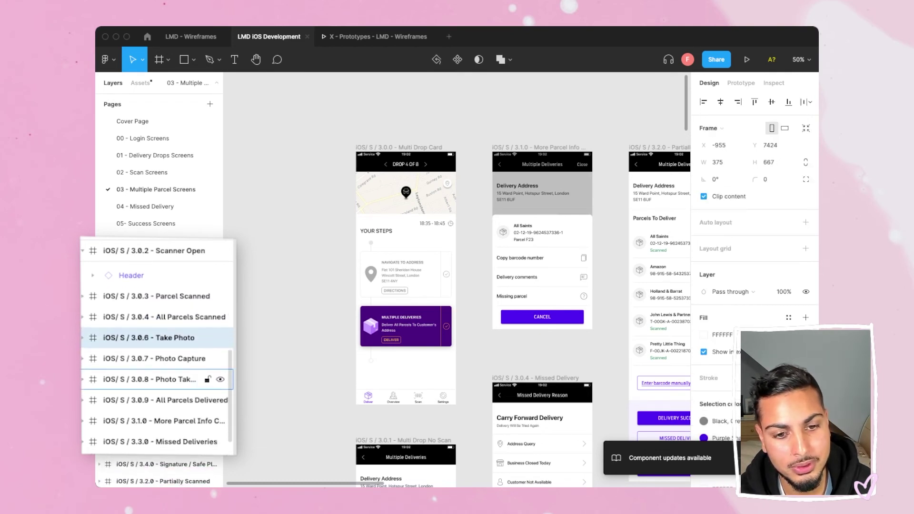
{"action": "scroll", "coordinate": [157, 379], "scroll_direction": "down", "scroll_amount": 4}
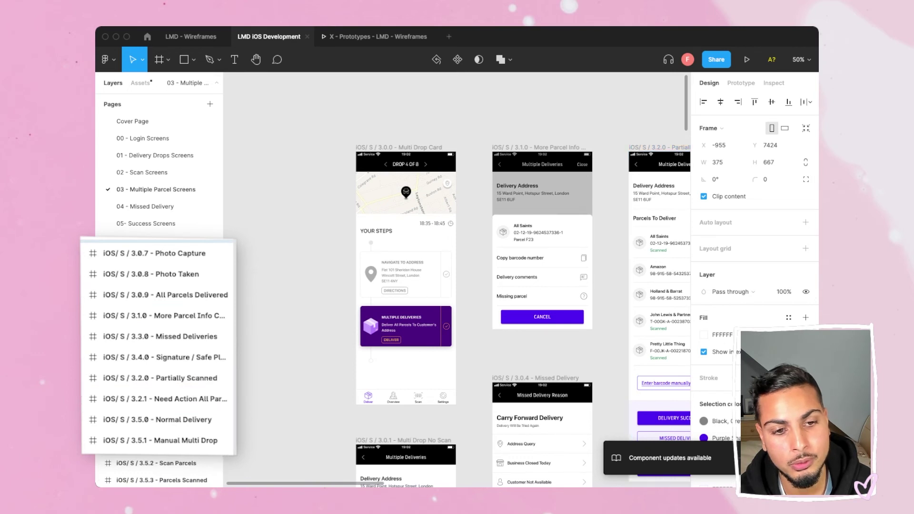